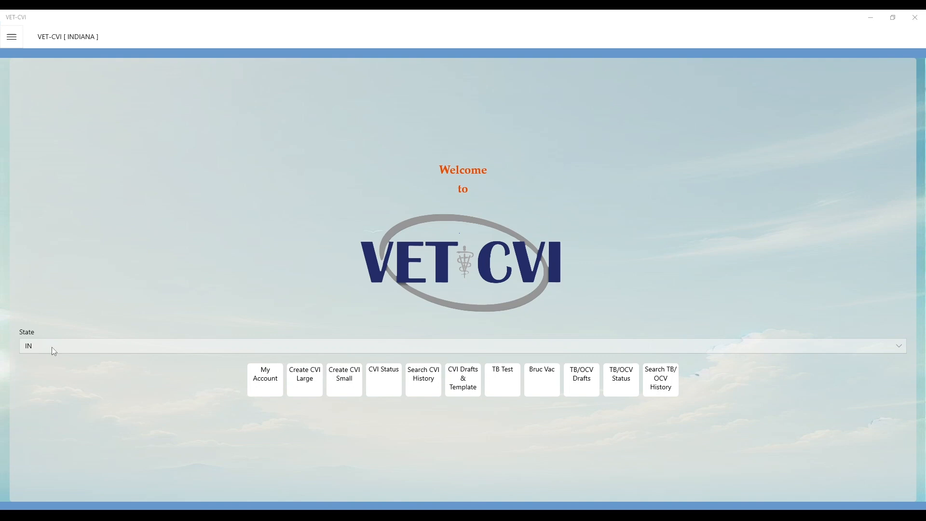
Keep IN as the state and bring up the navigation menu
click(52, 348)
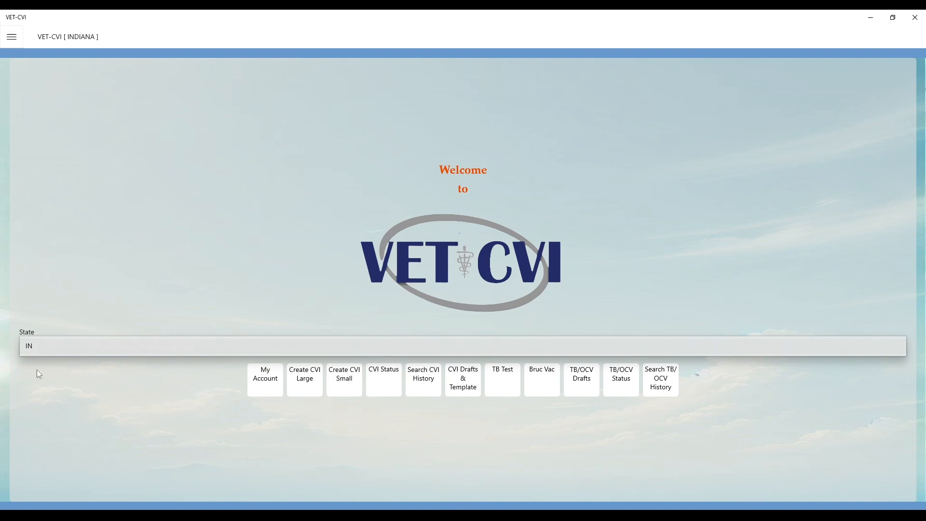
click(45, 346)
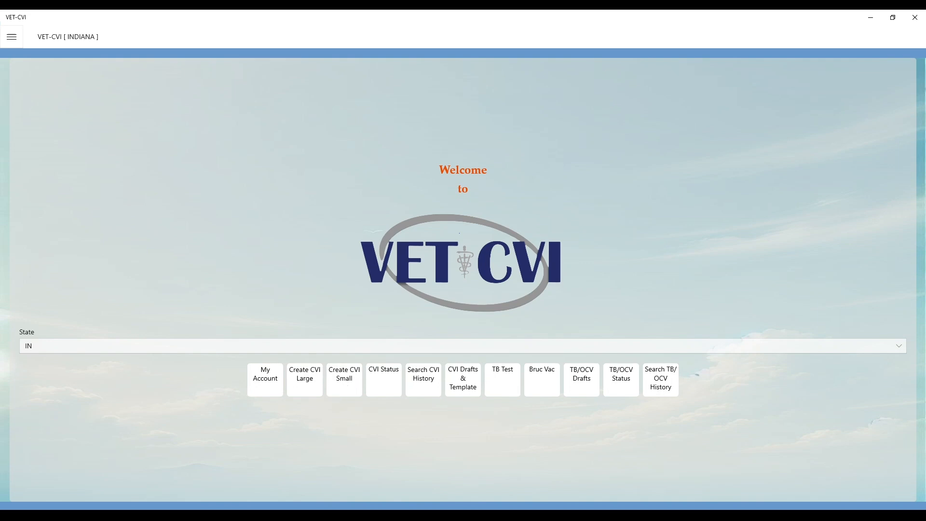
click(12, 37)
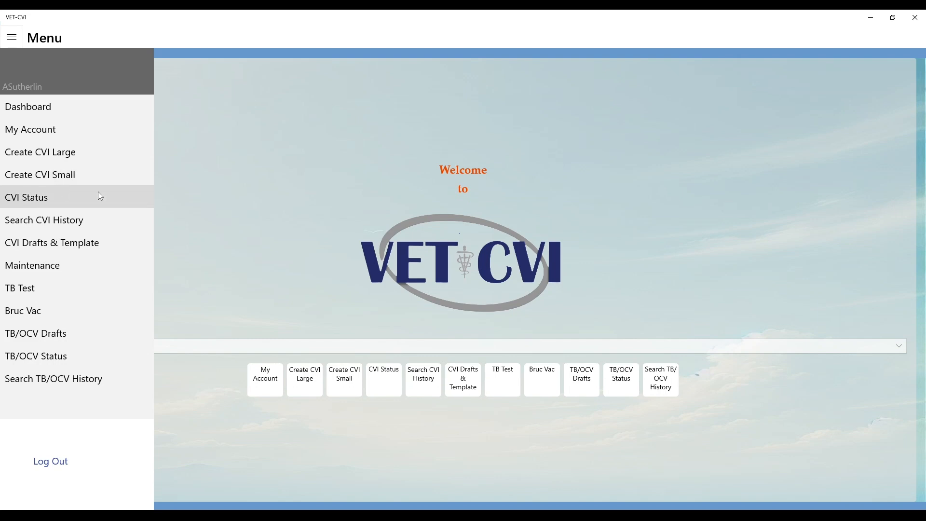
Dismiss the navigation menu and start a new Small Animal CVI
click(360, 262)
click(348, 384)
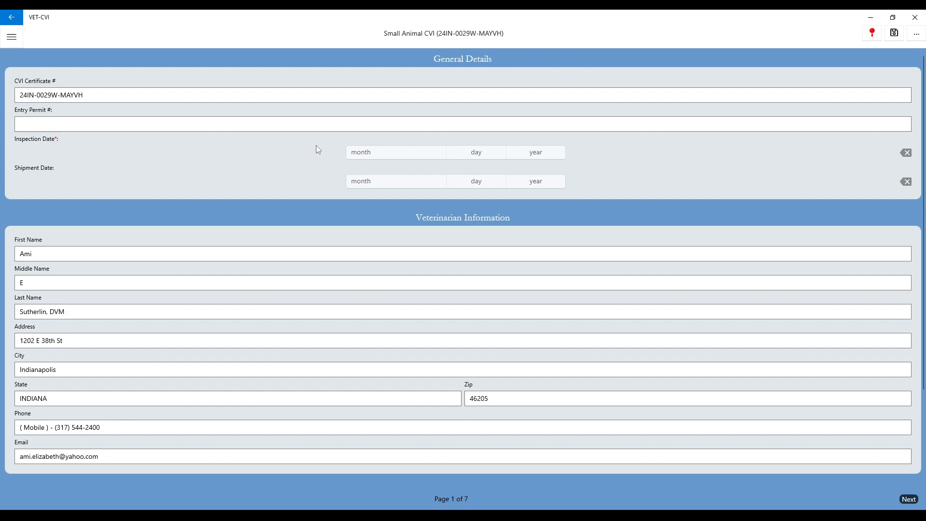
Set the Inspection Date to 11/23/2024, clear it, then set it to 11/25/2024
click(415, 153)
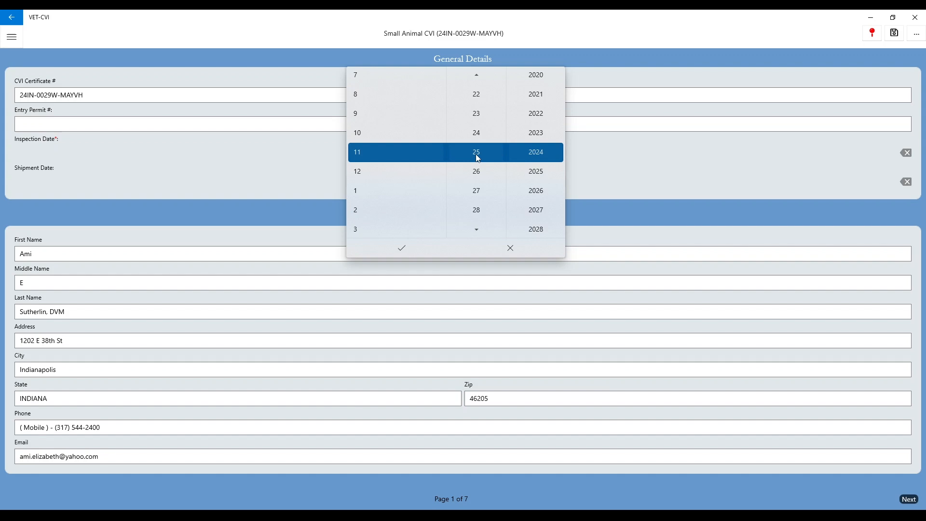
click(477, 115)
click(402, 250)
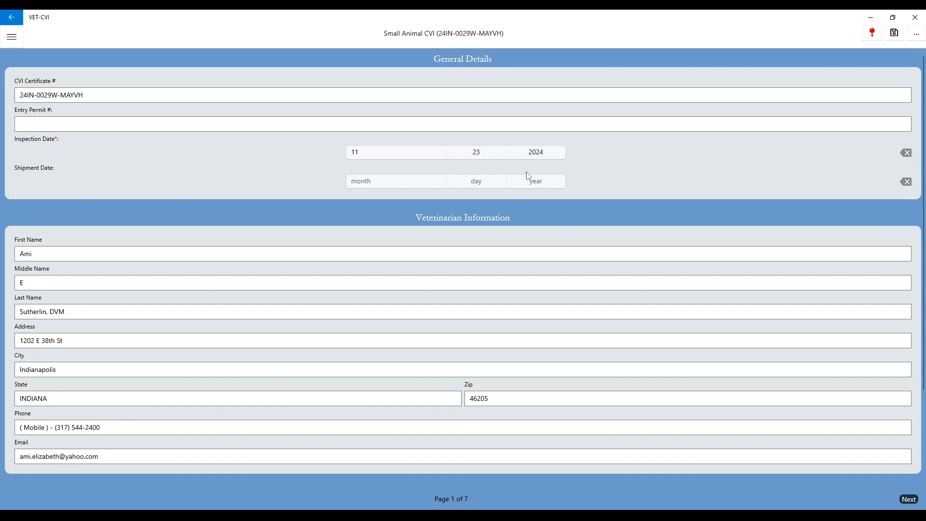
click(906, 154)
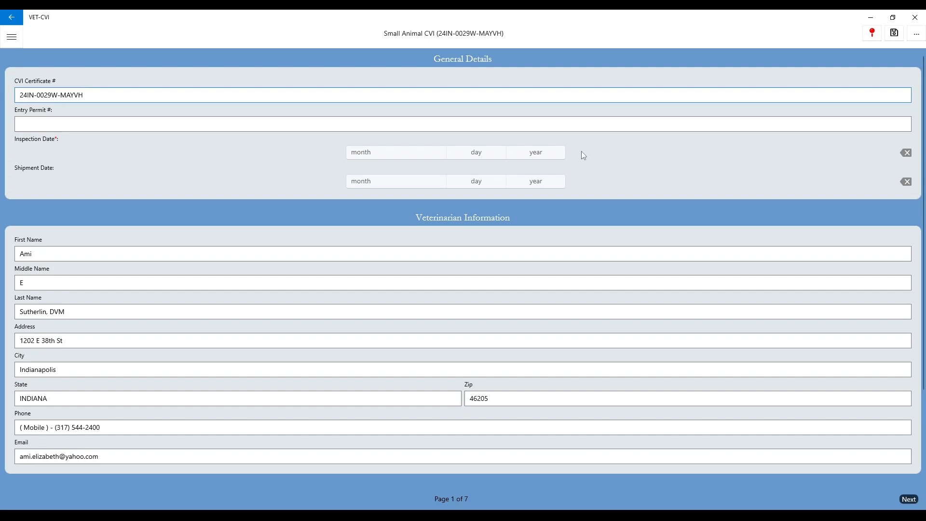
click(404, 157)
click(389, 248)
scroll(283, 231, down, 1)
scroll(282, 231, down, 1)
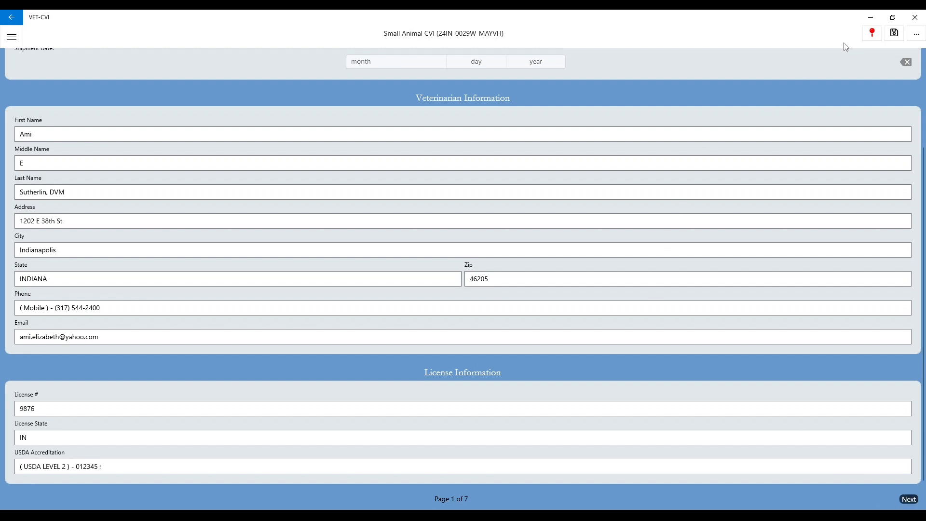
click(916, 36)
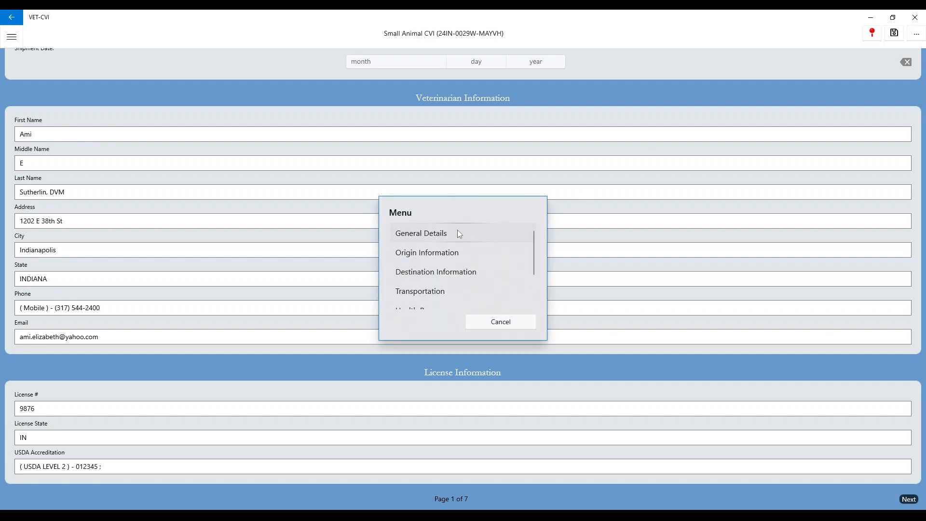
scroll(436, 236, down, 2)
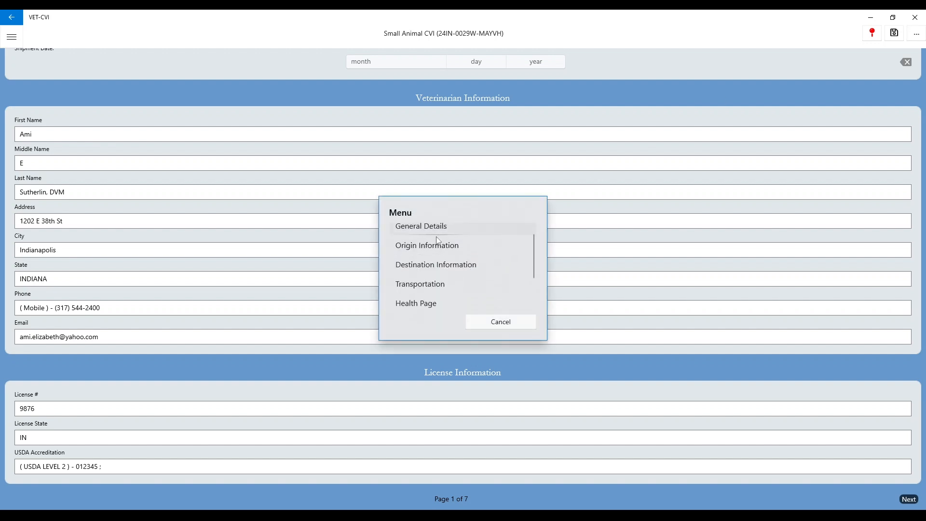
scroll(426, 287, up, 3)
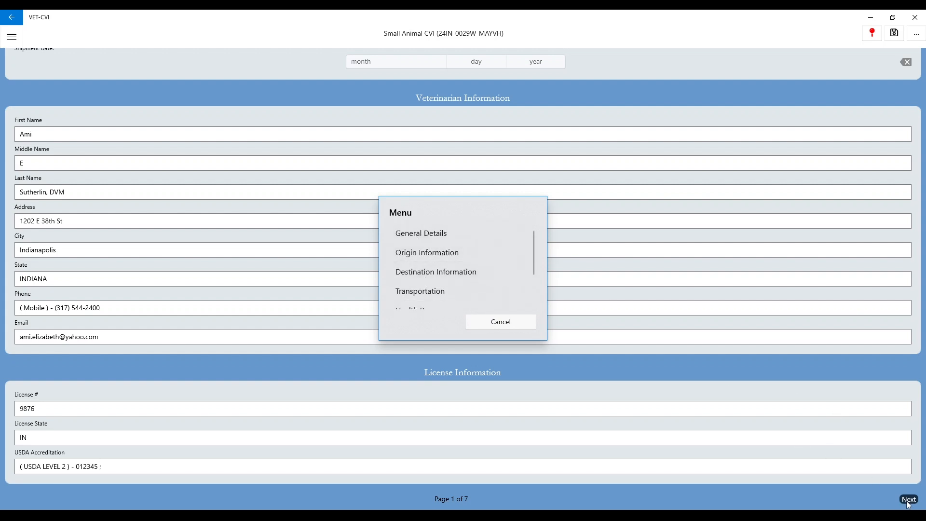
click(516, 320)
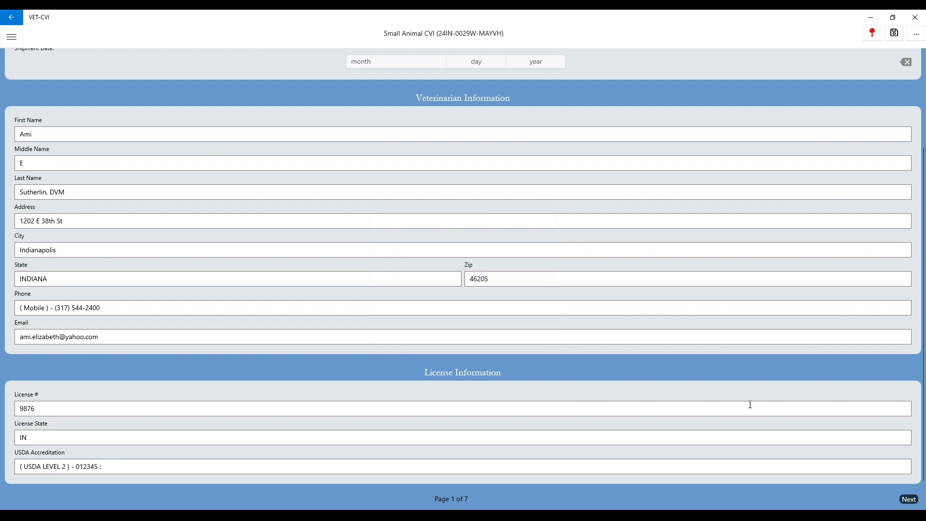
click(910, 499)
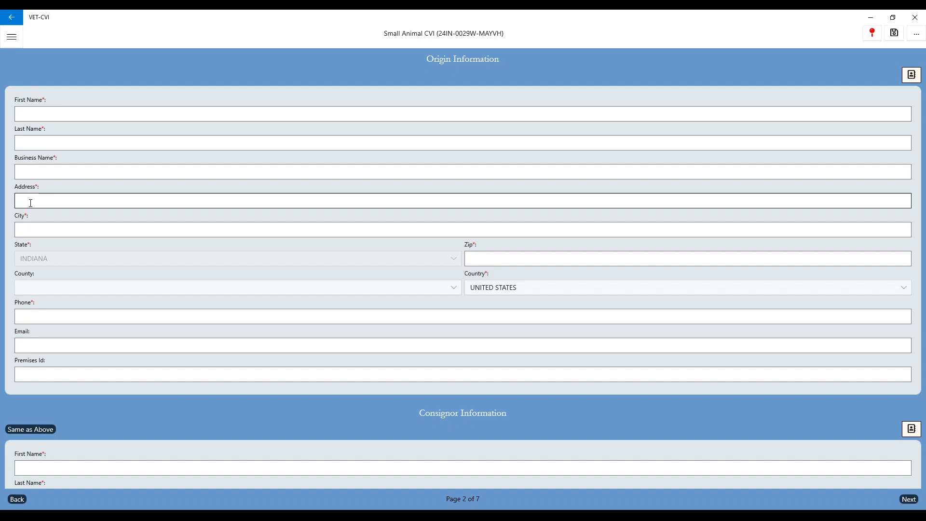
Enter the origin contact's first and last name, street address, city and zip code
click(61, 110)
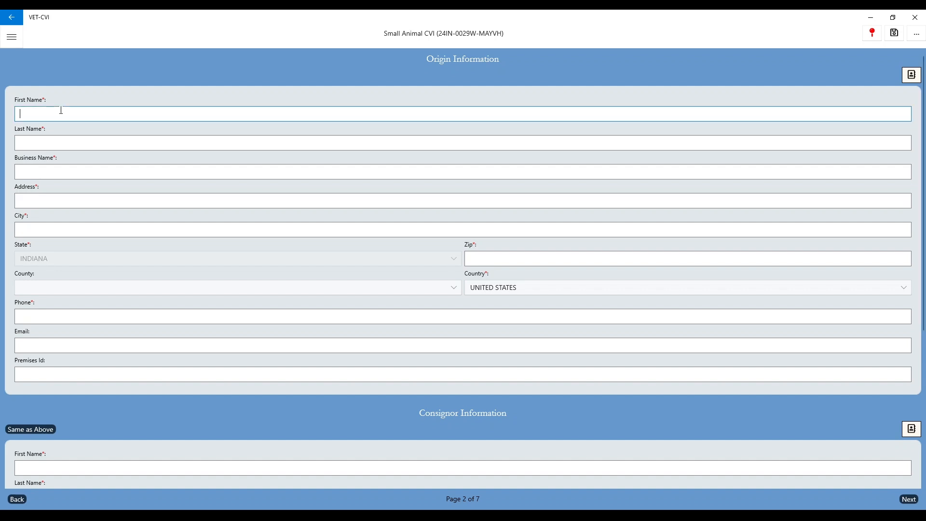
key(Tab)
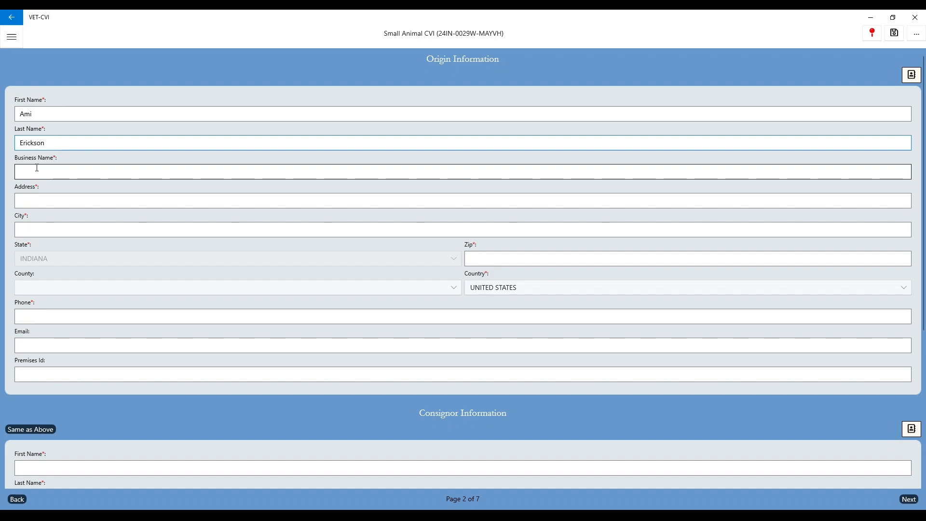
click(36, 201)
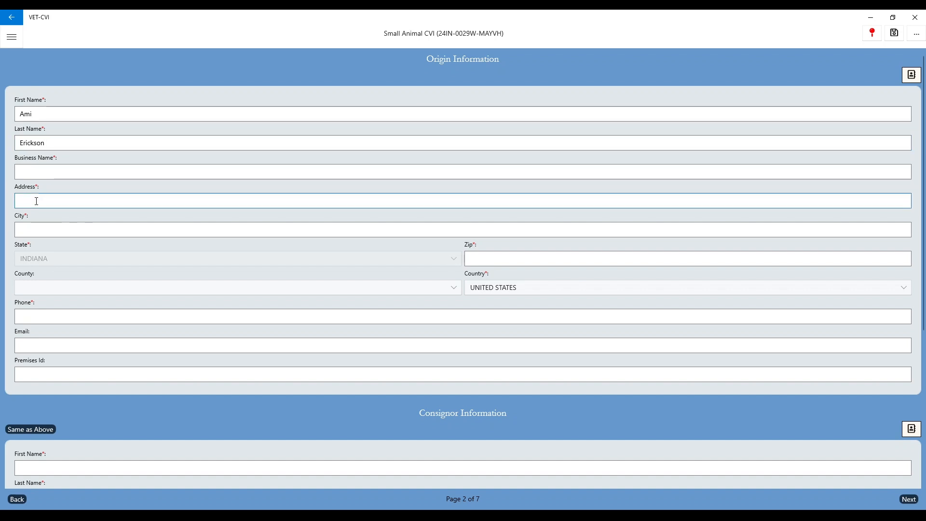
key(Tab)
text(Indianapolis)
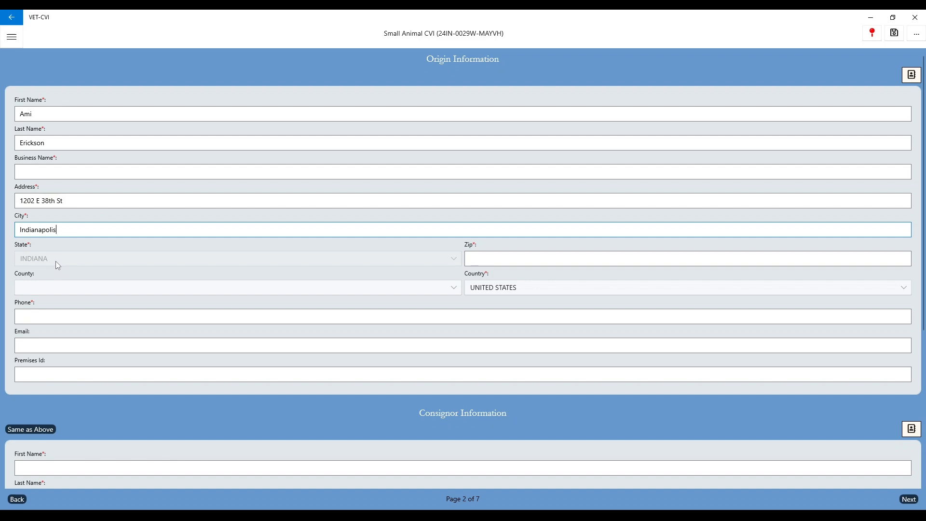
click(490, 256)
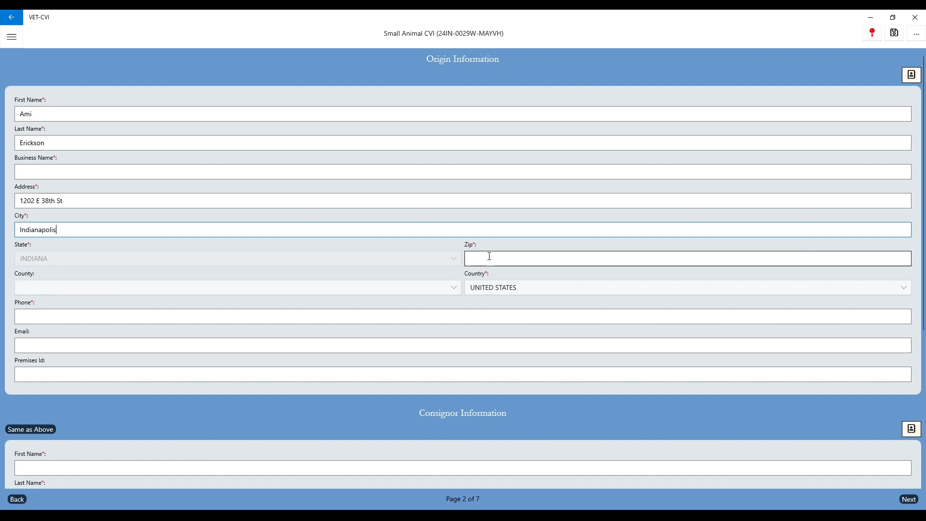
text(46205)
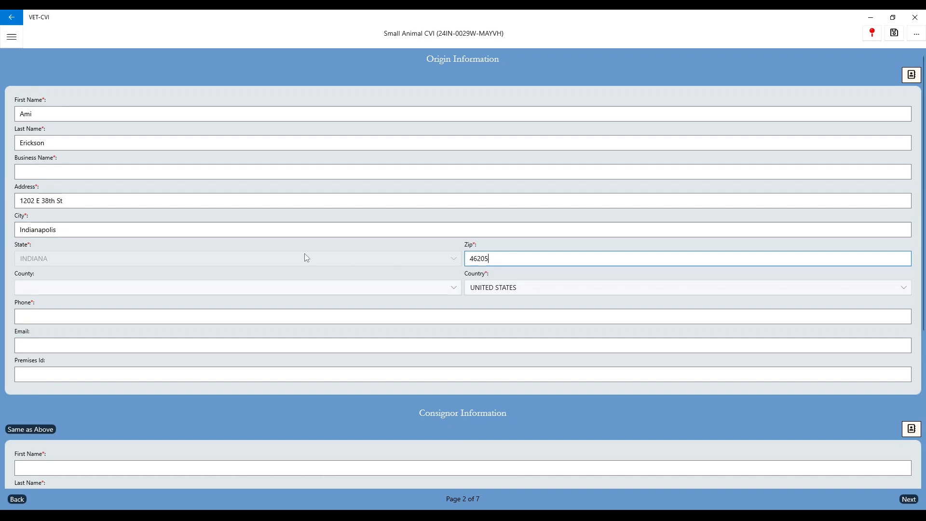
Set the origin county to MARION and enter the contact's phone number and e-mail address
click(145, 288)
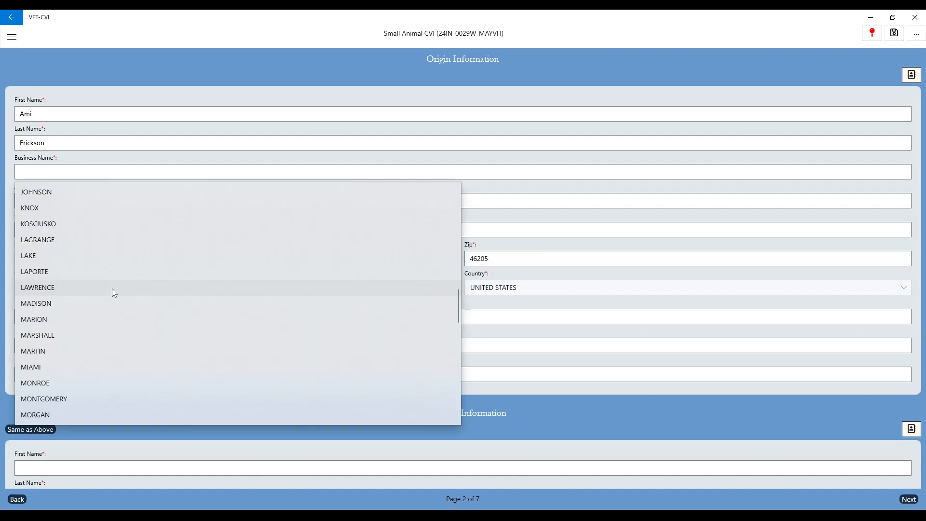
click(59, 319)
click(62, 314)
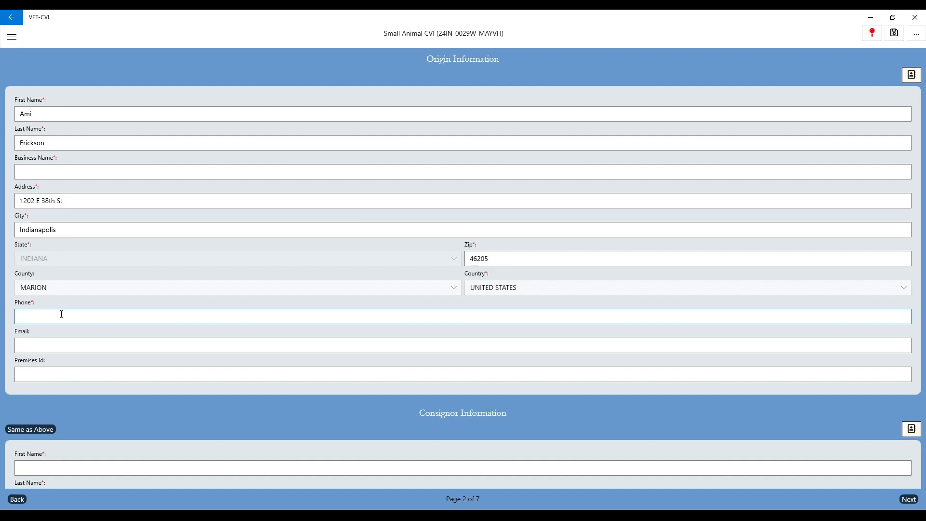
text(000) 000-0000)
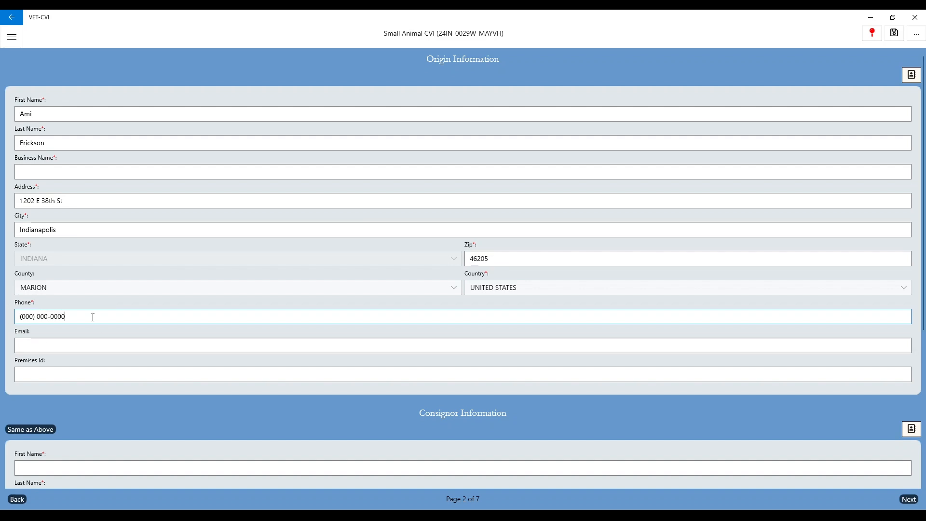
click(36, 343)
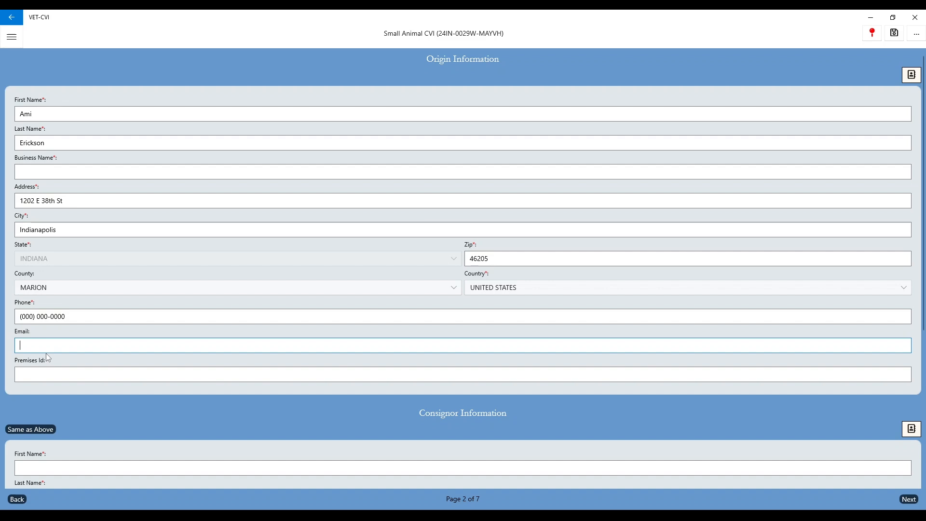
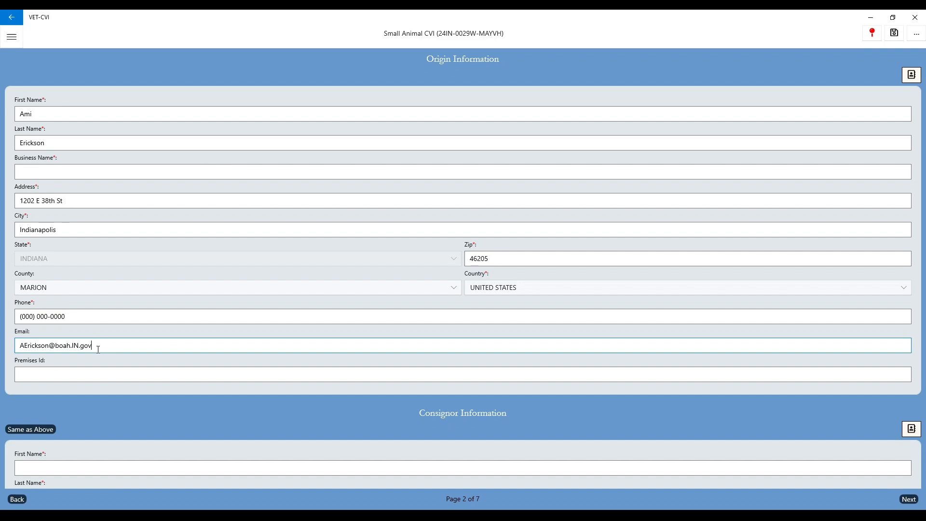
scroll(99, 355, down, 5)
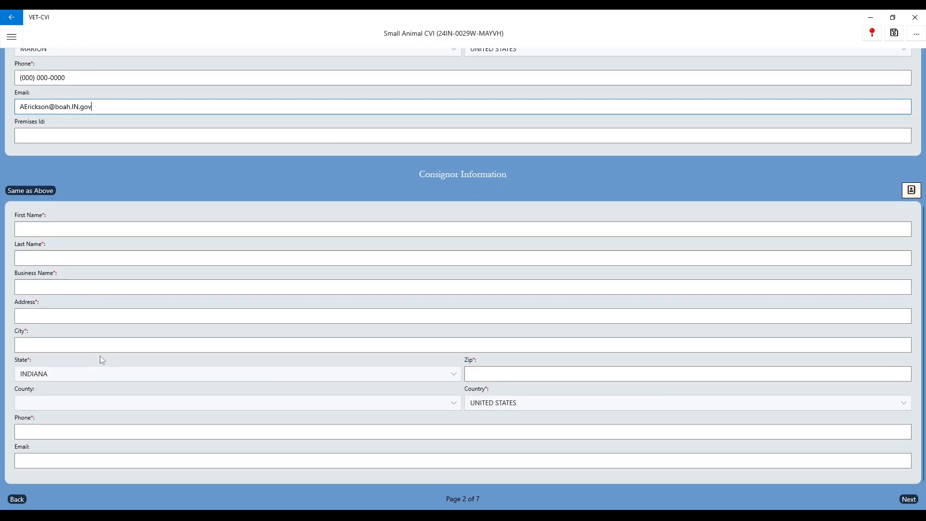
Copy the origin details into Consignor Information with Same as Above, then advance to page 3
click(34, 459)
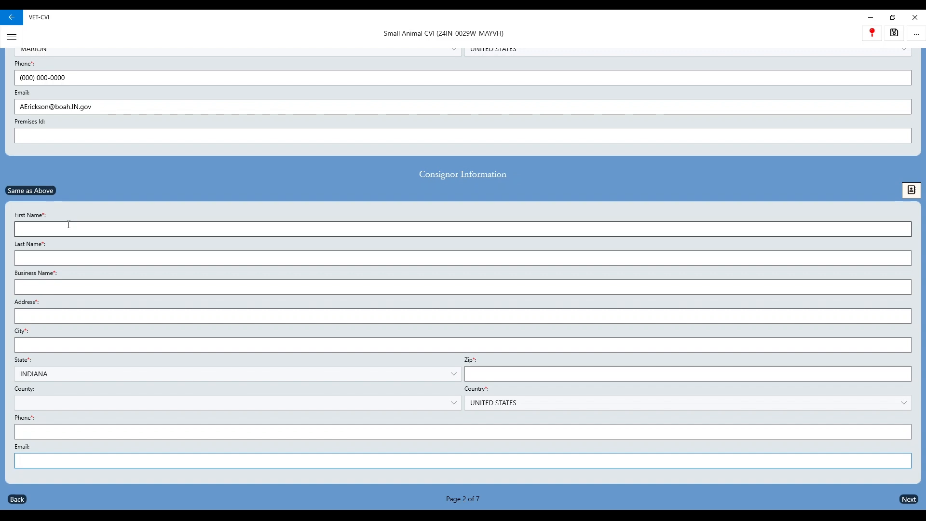
click(44, 231)
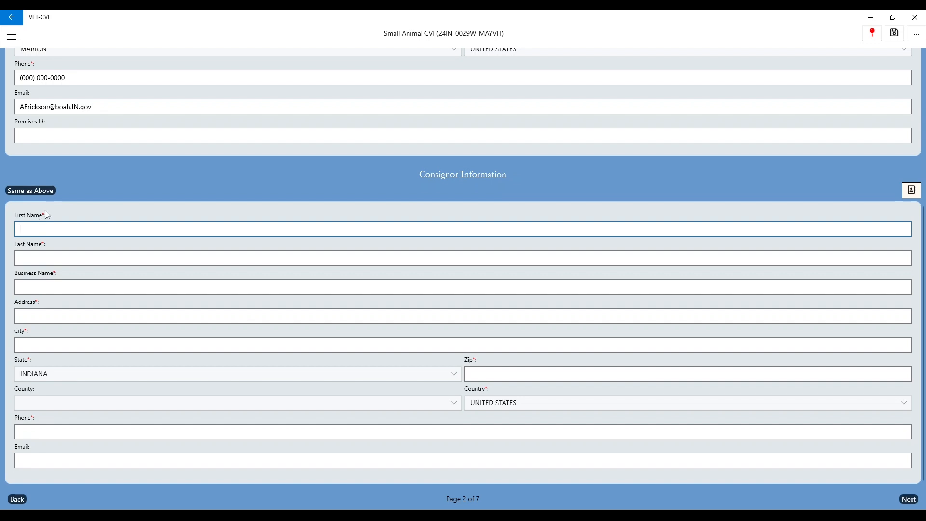
click(50, 191)
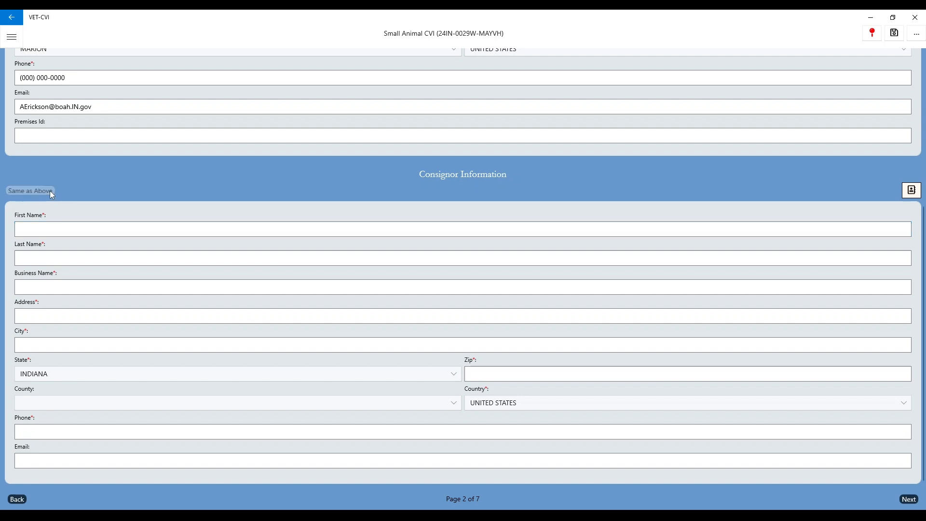
click(116, 460)
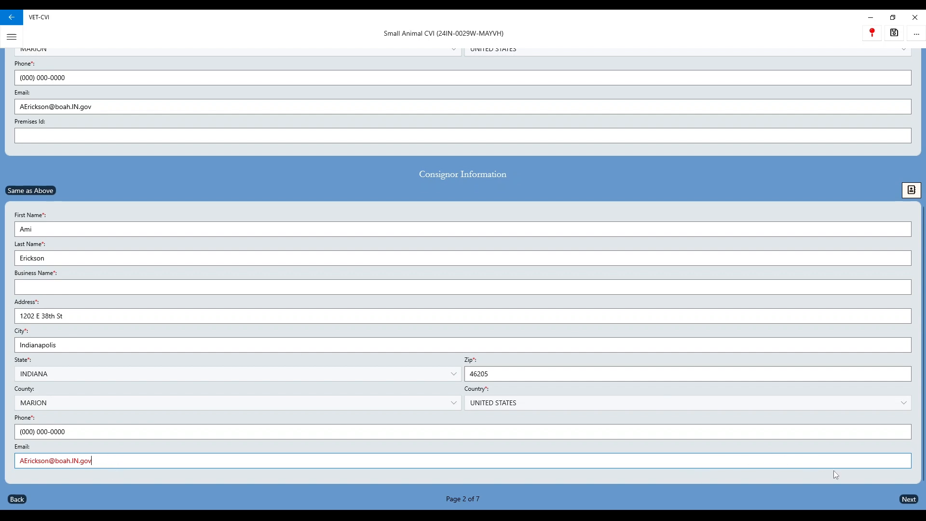
click(909, 500)
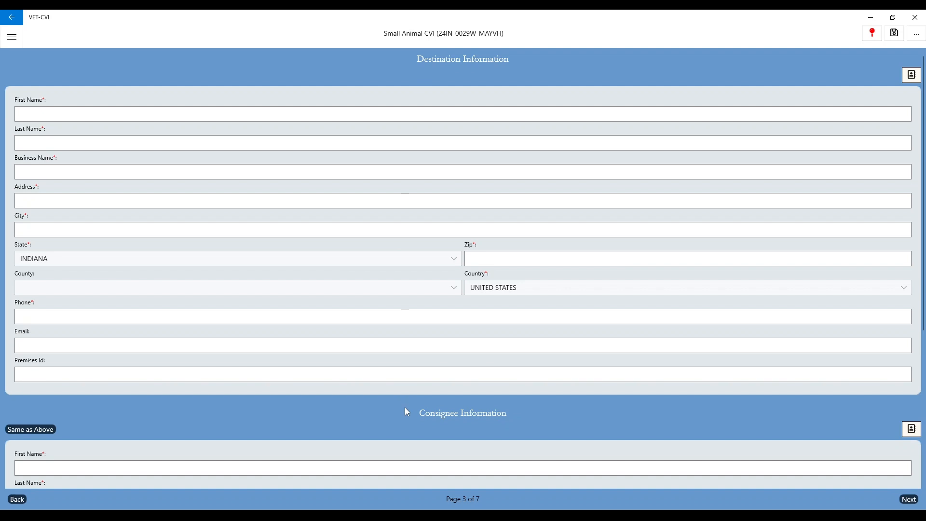
Enter destination business Puppies R Us with its Indianapolis street address and zip code
click(63, 116)
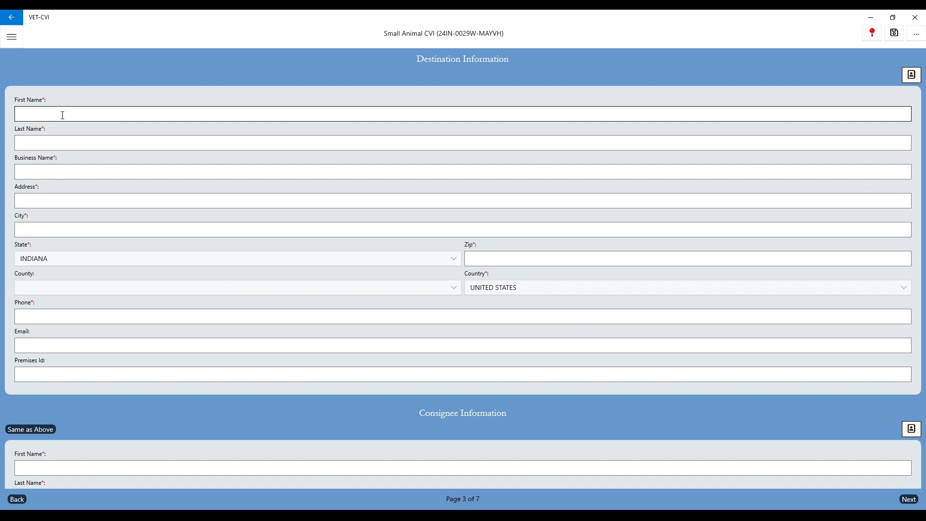
click(49, 114)
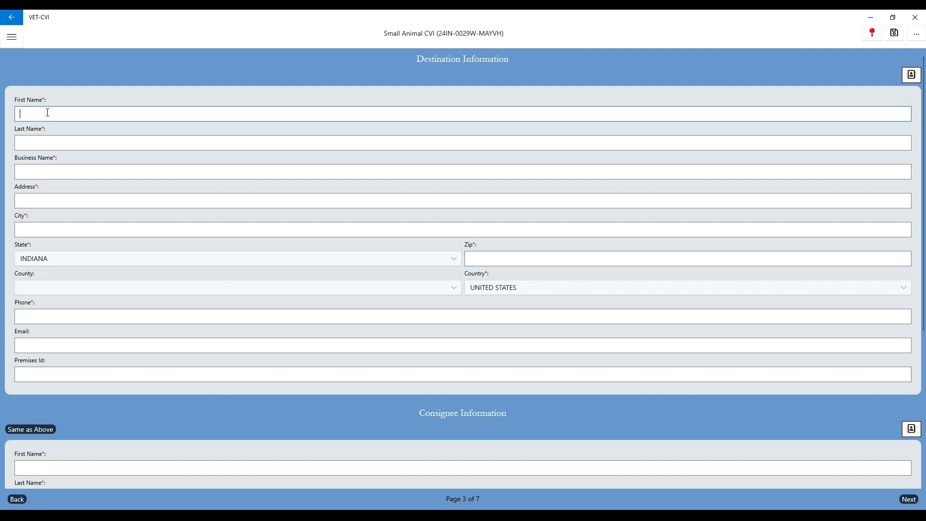
click(34, 173)
text(Puppies R Us)
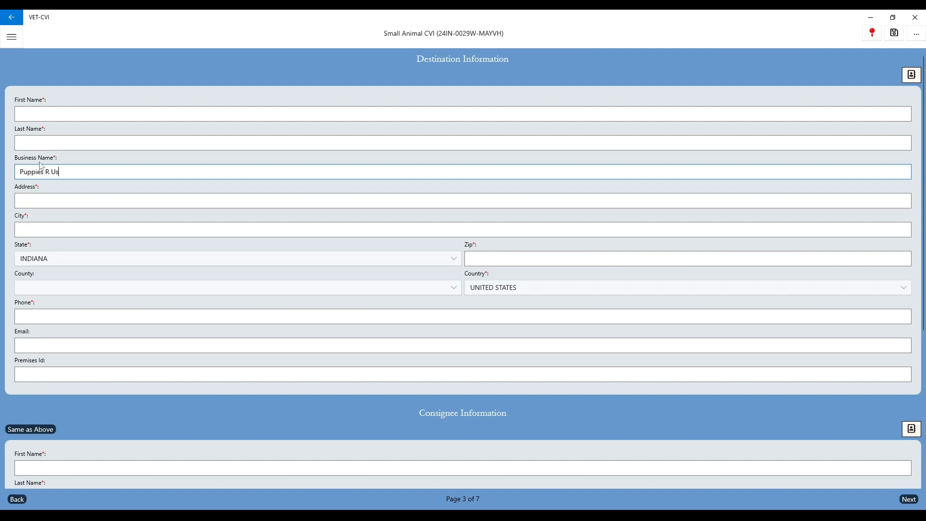
click(36, 198)
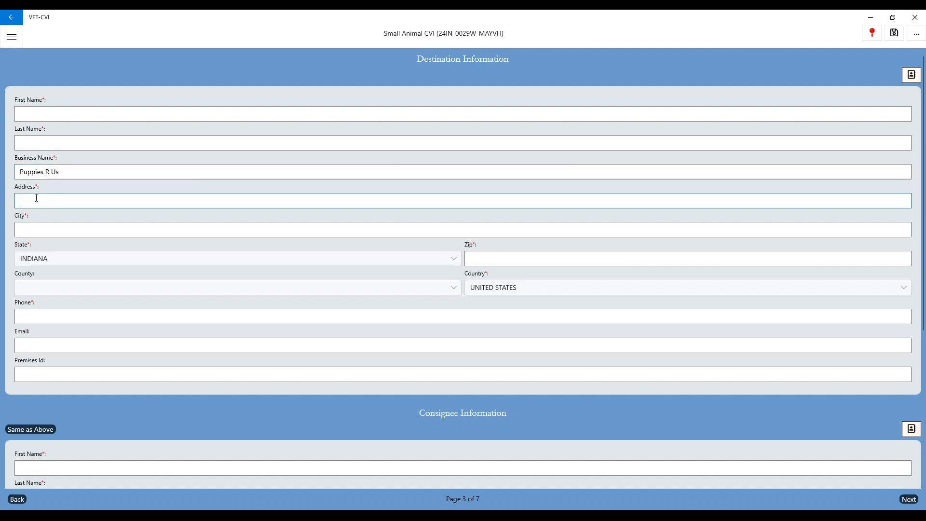
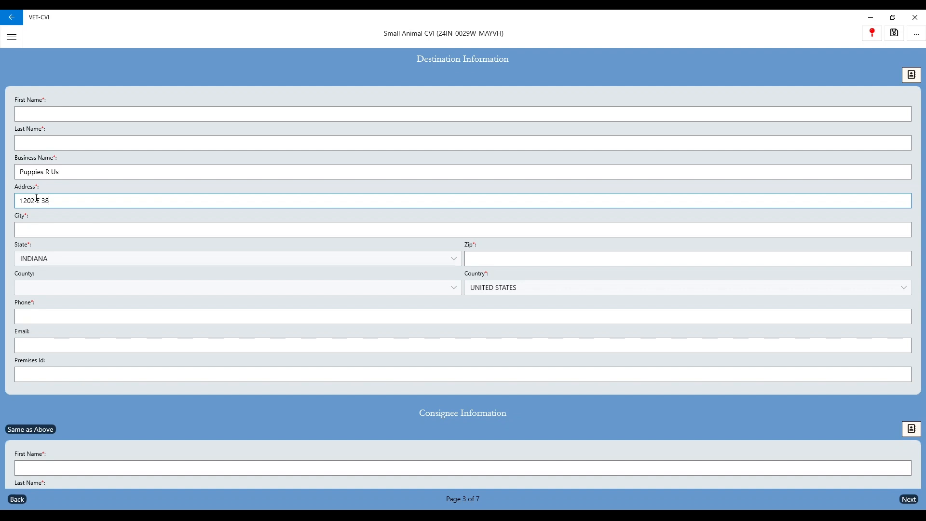
key(Tab)
text(Indianapolis)
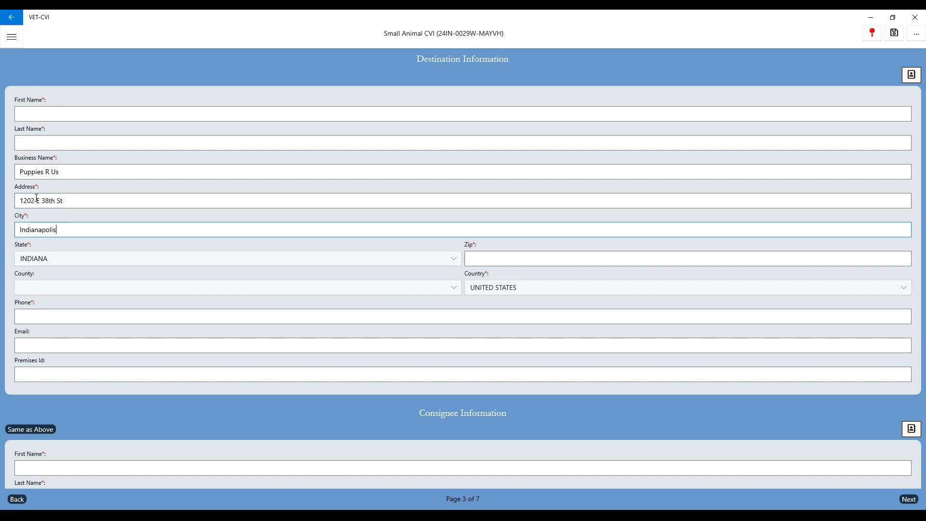
click(502, 259)
text(46205)
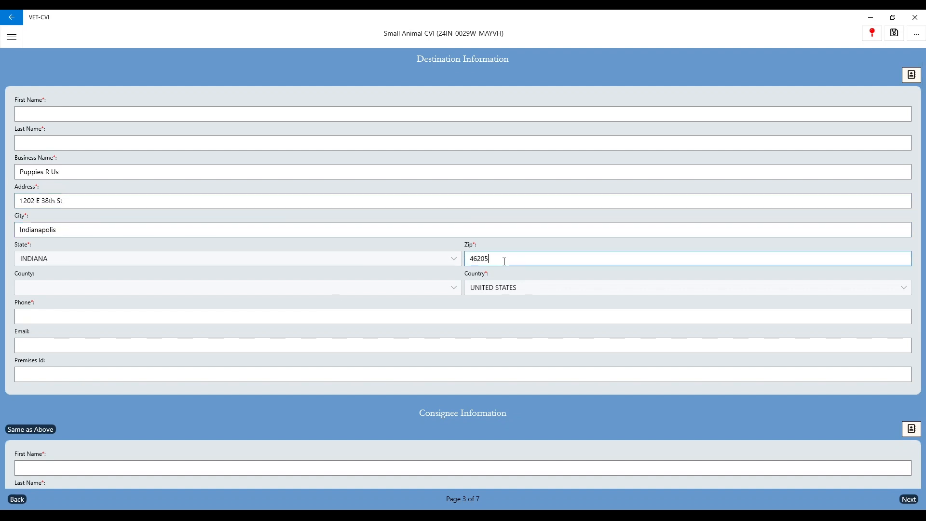
Keep INDIANA as destination state, set county to MARION, and enter the business phone number
click(53, 263)
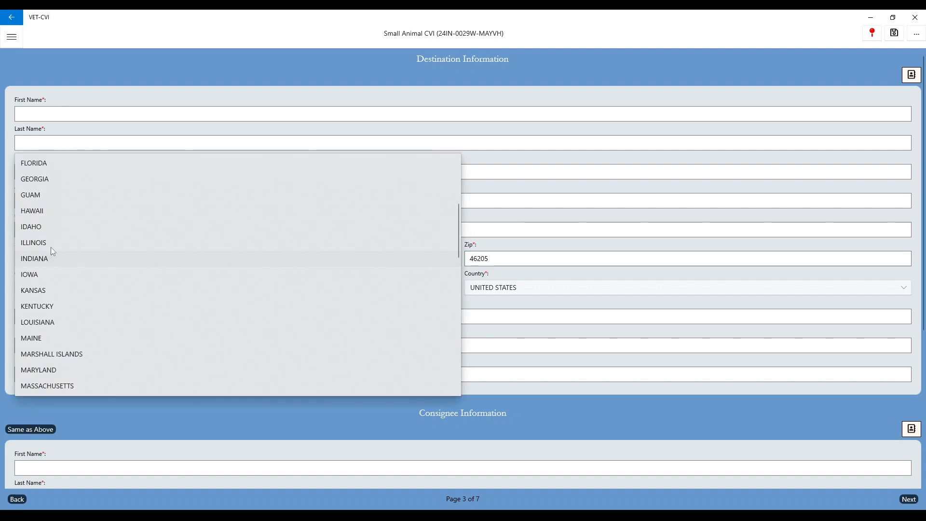
click(43, 261)
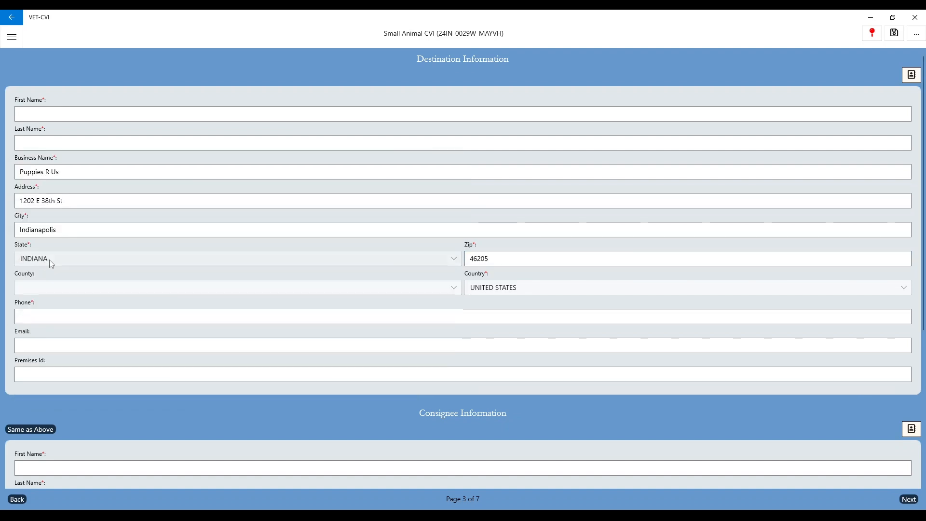
click(73, 293)
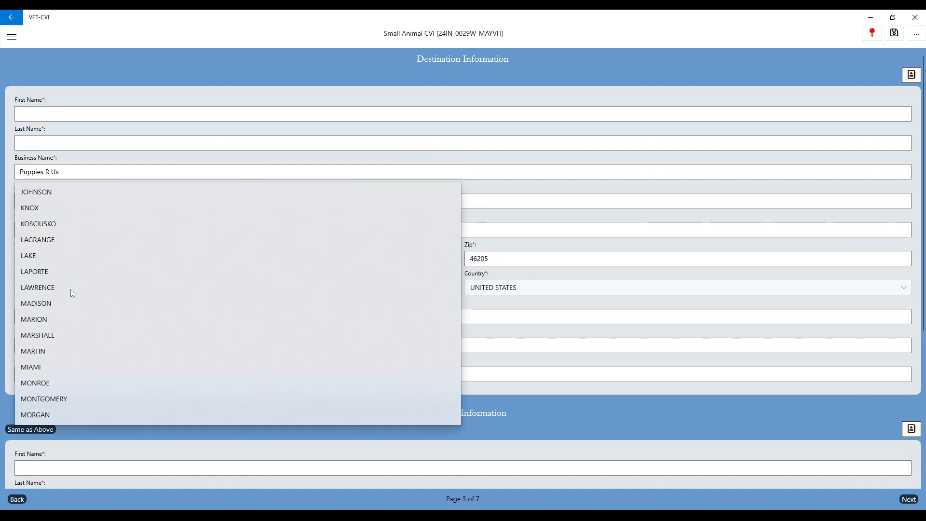
click(55, 319)
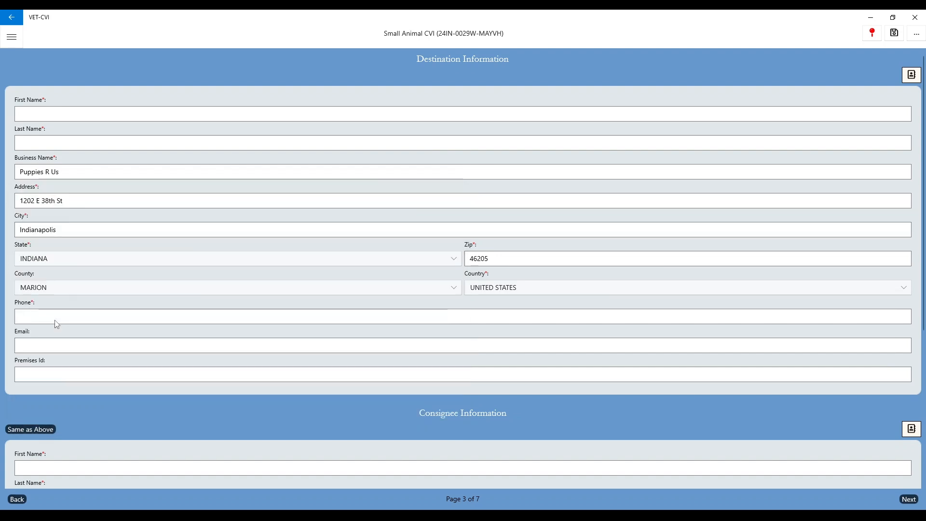
click(56, 316)
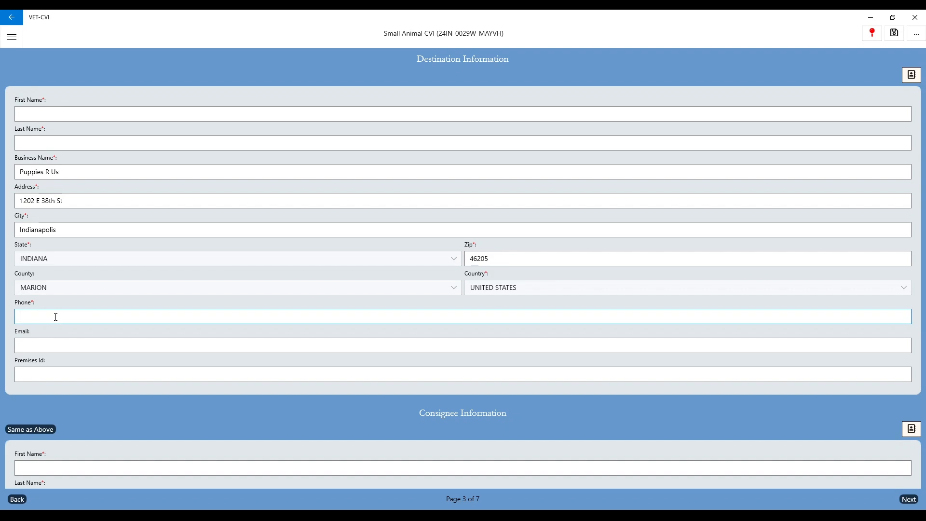
text(000)
key(BackSpace)
key(BackSpace)
key(BackSpace)
click(75, 339)
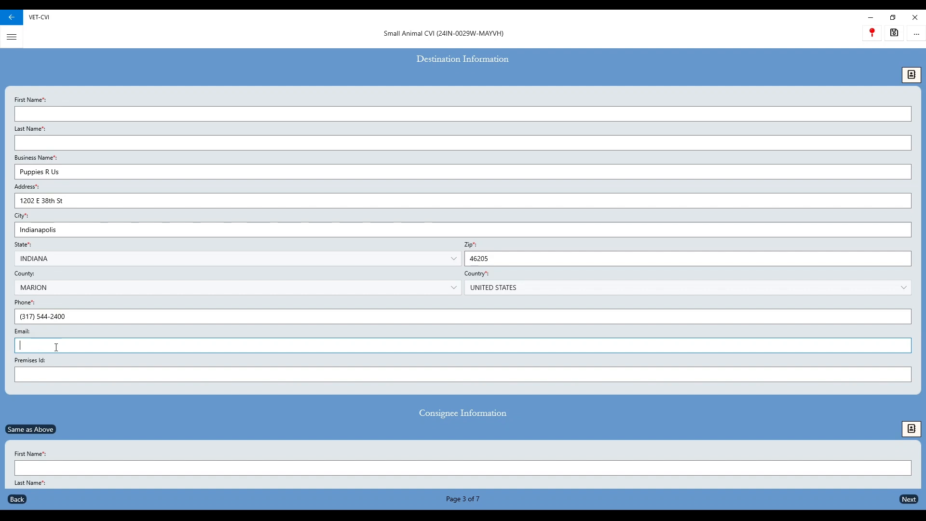
Enter consignee business name Puppies R Us and its P.O. box address
scroll(55, 346, down, 3)
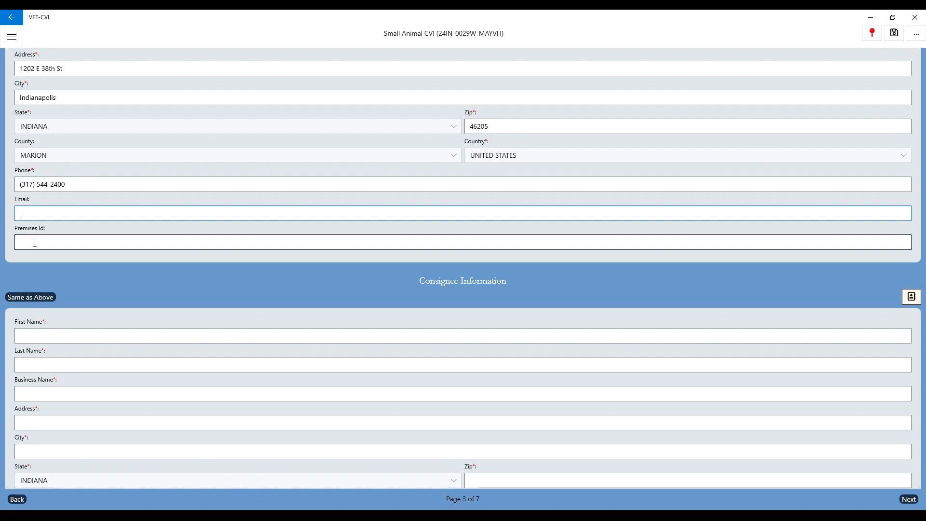
scroll(34, 243, down, 3)
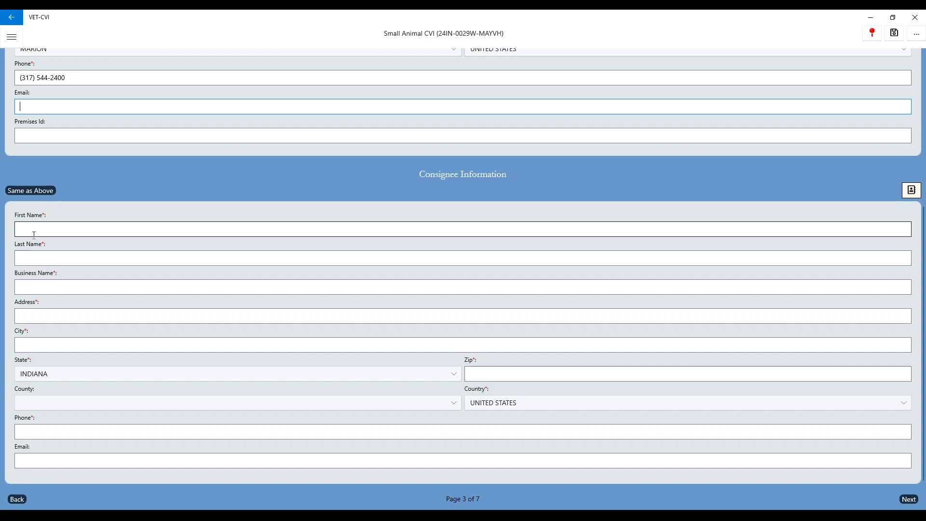
scroll(38, 246, up, 3)
scroll(39, 253, down, 3)
click(35, 289)
text(Puppies R Us)
click(41, 314)
text(P.O. Box 56)
Add the consignee's city Indianapolis, zip code and phone number, then go to page 4
click(52, 345)
text(Indianapolis)
click(487, 375)
text(46205)
click(125, 427)
click(49, 461)
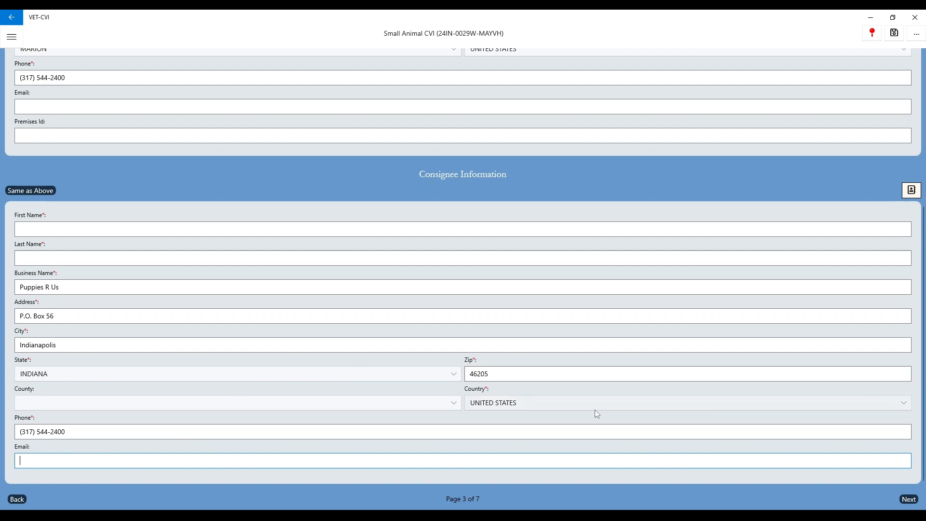
click(910, 501)
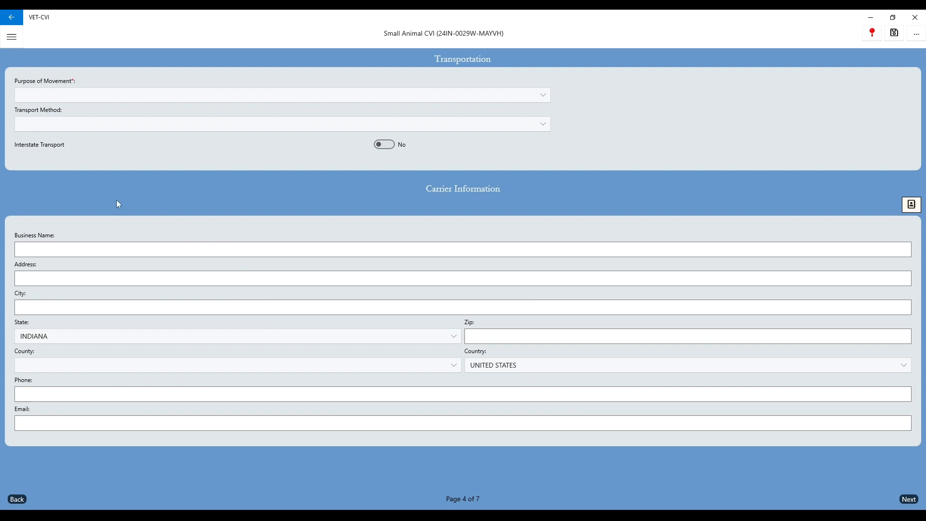
Set the purpose of movement to Sale and transport method to Truck, then advance to page 5
click(53, 93)
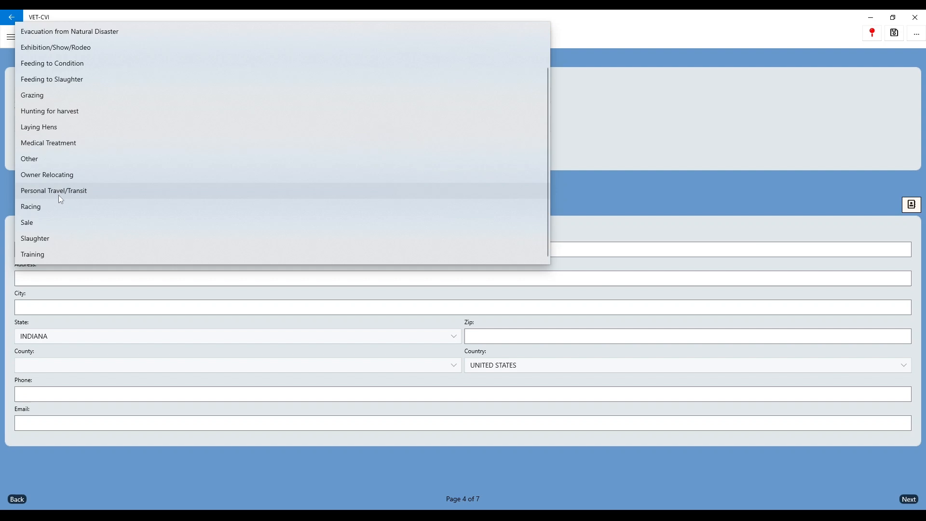
scroll(57, 201, up, 3)
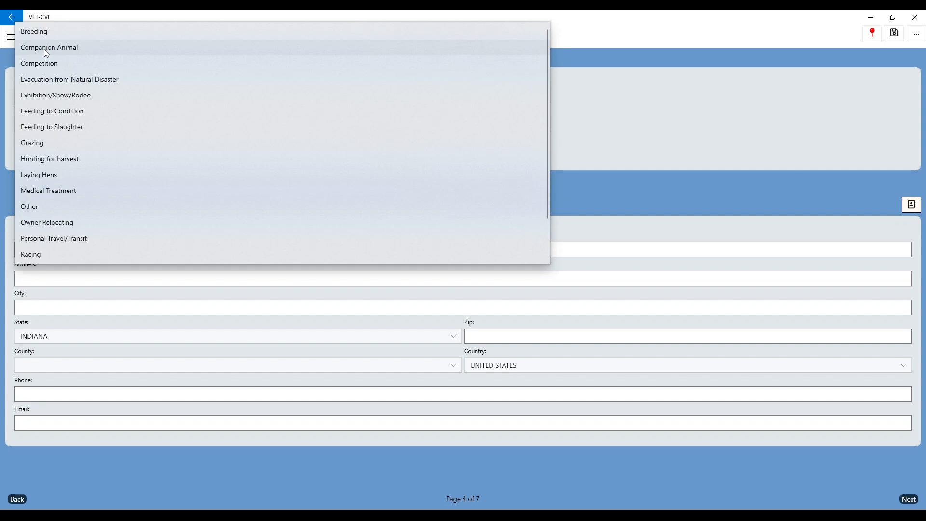
scroll(47, 55, down, 3)
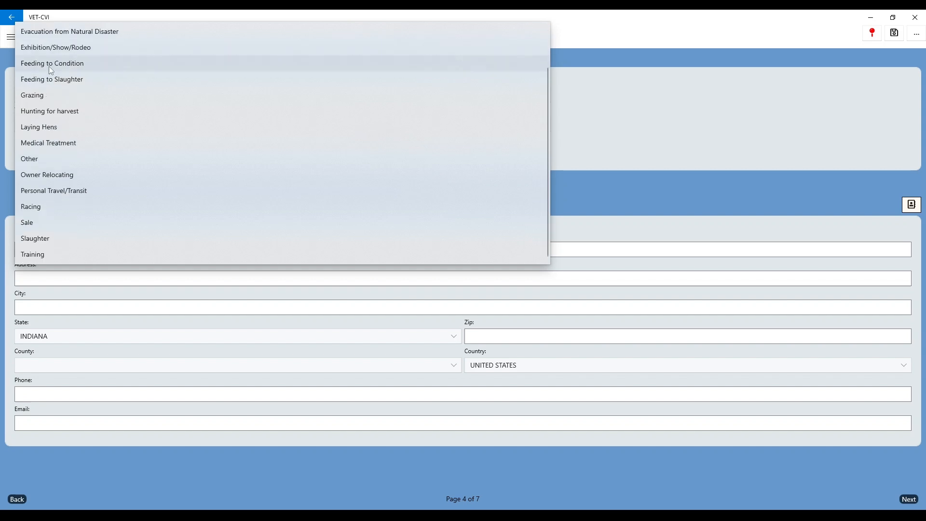
click(30, 224)
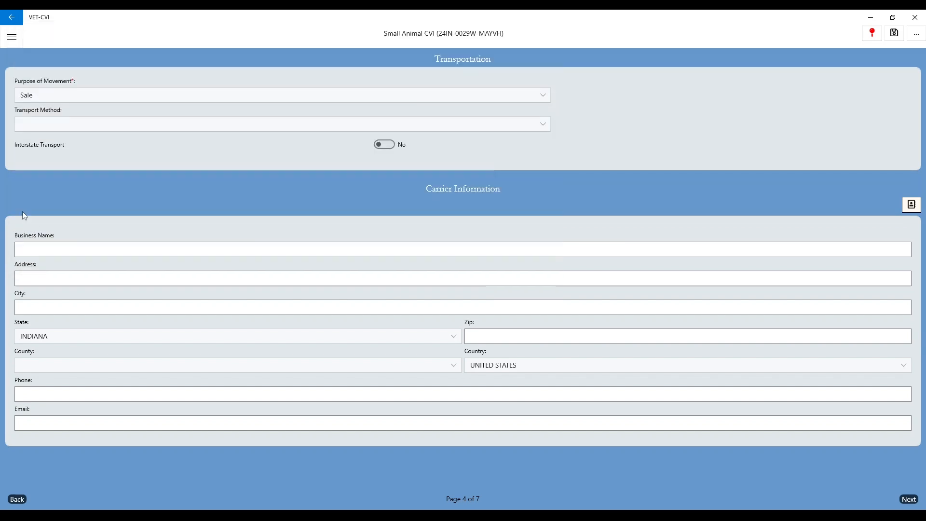
click(45, 127)
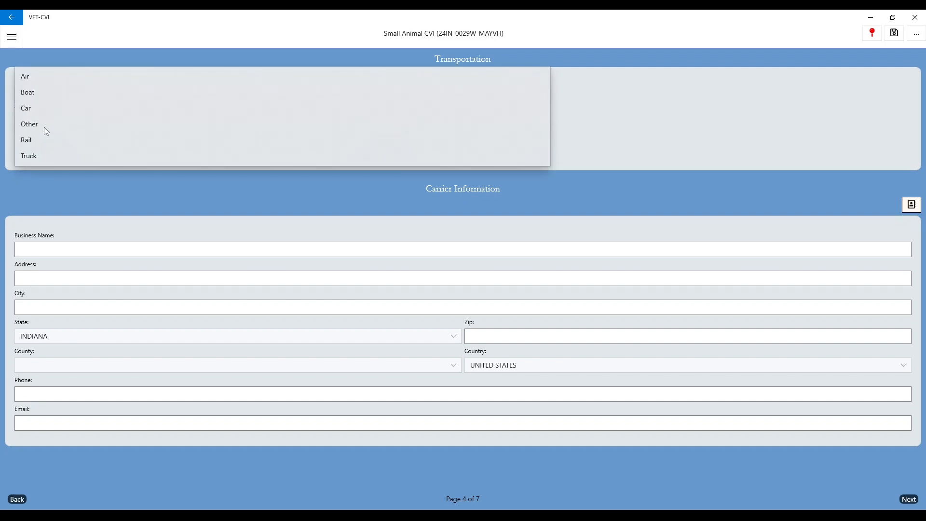
click(36, 162)
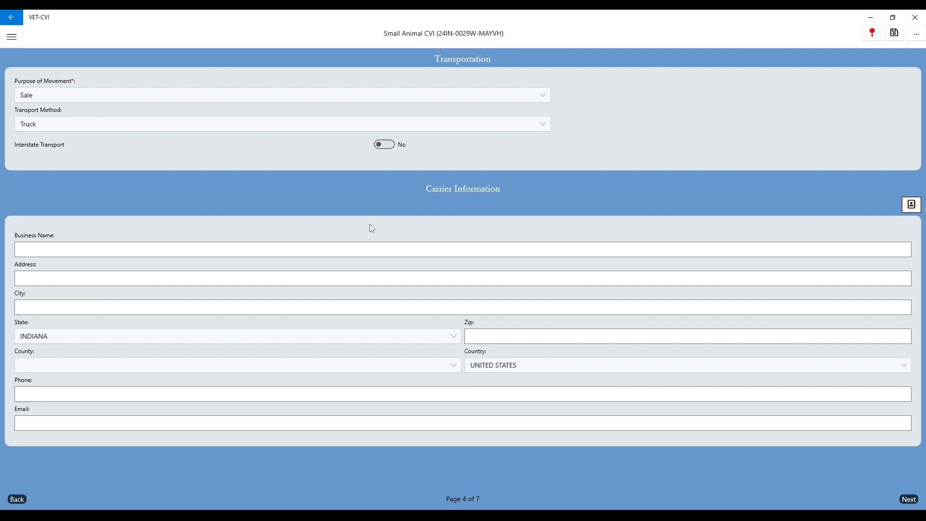
click(46, 246)
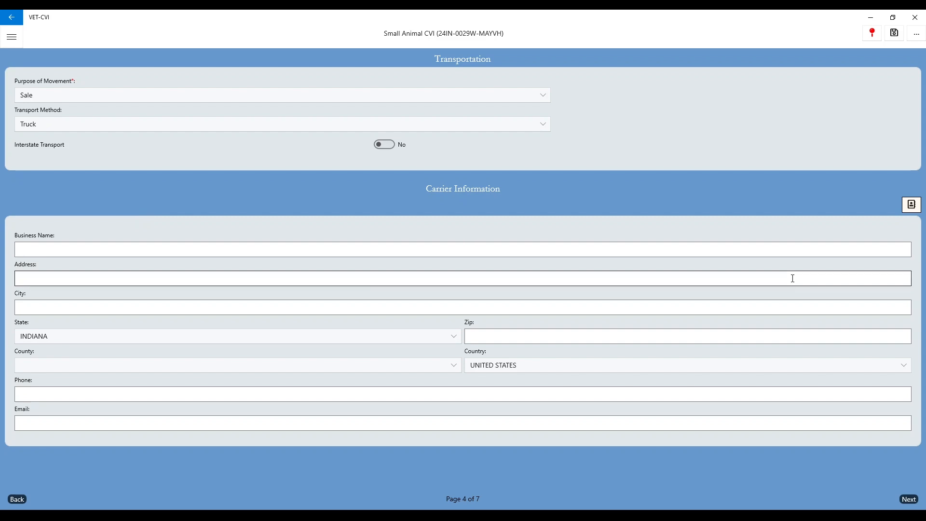
click(909, 502)
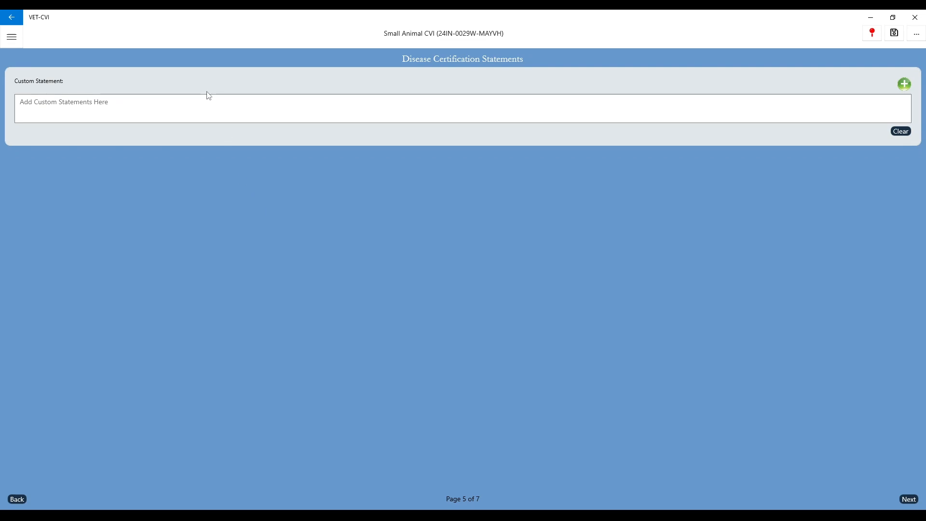
Insert the saved not-exposed-to-Rabies and air temperature acclimation statements into the custom statement
click(192, 103)
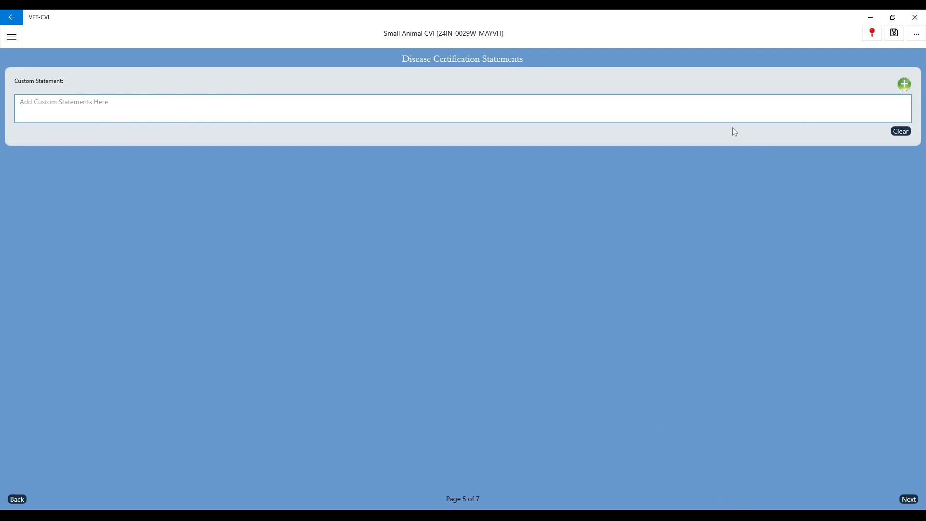
click(905, 84)
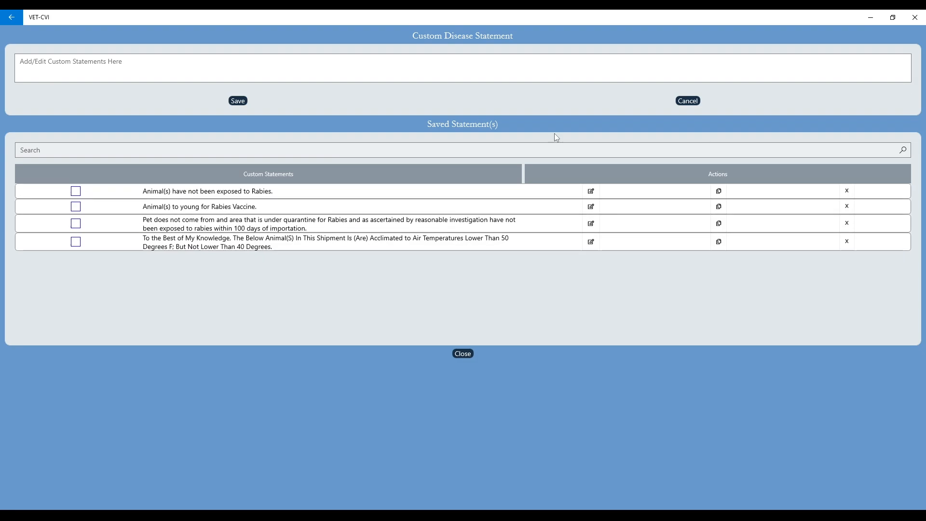
click(75, 241)
click(76, 191)
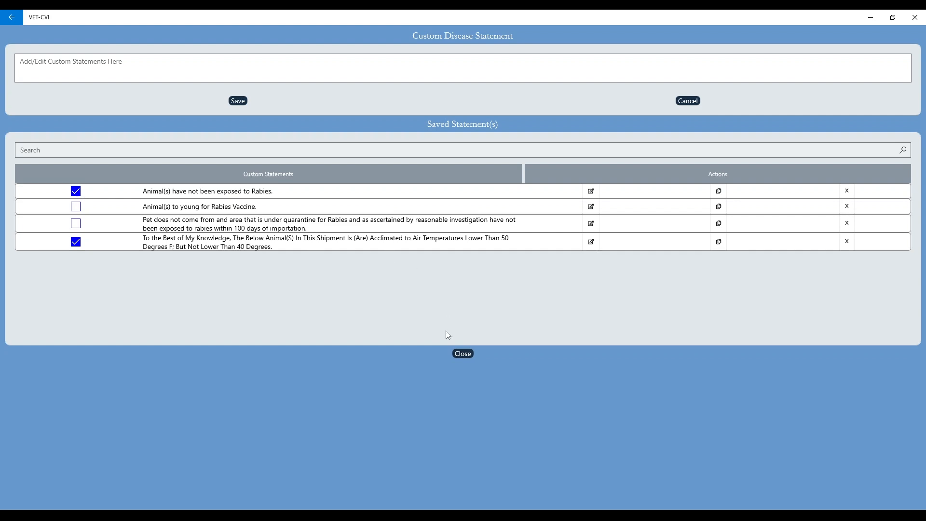
click(459, 355)
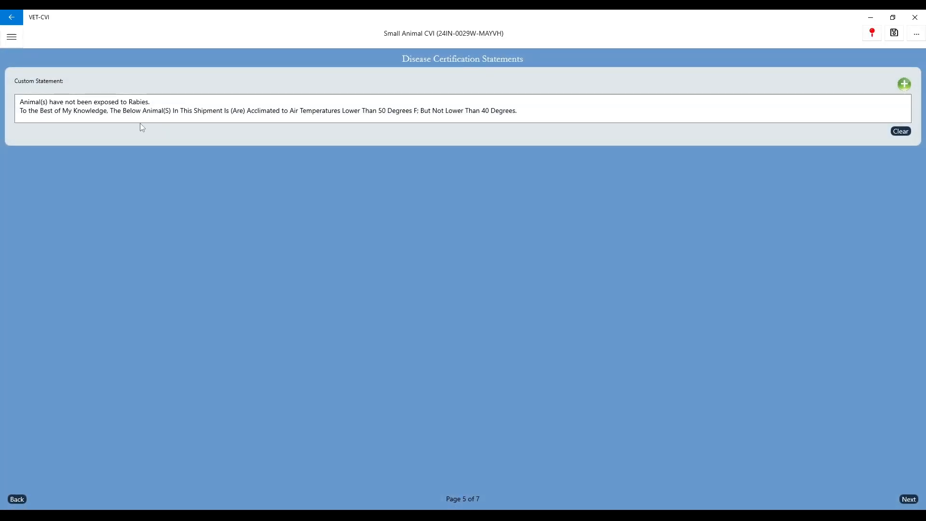
Add a new line 'Animals are dewormed' to the custom statement
click(527, 113)
key(Return)
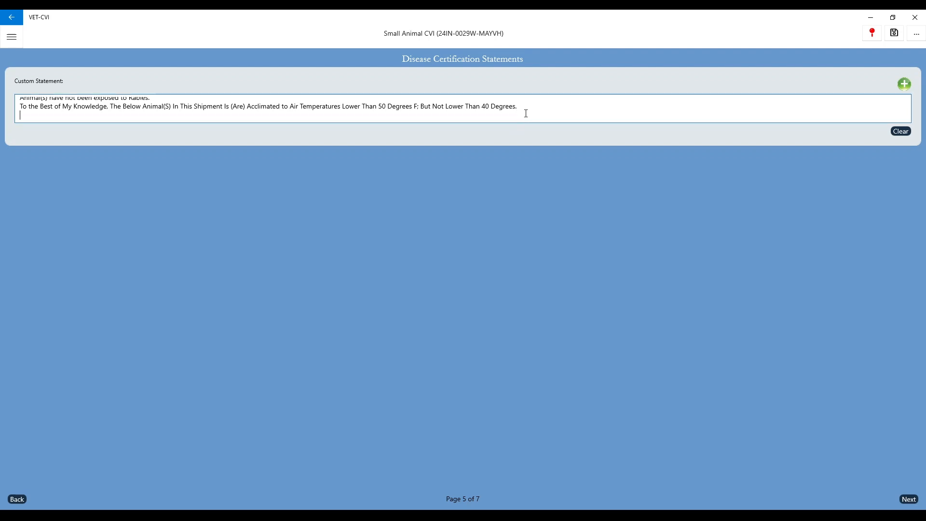
text(Animals are d)
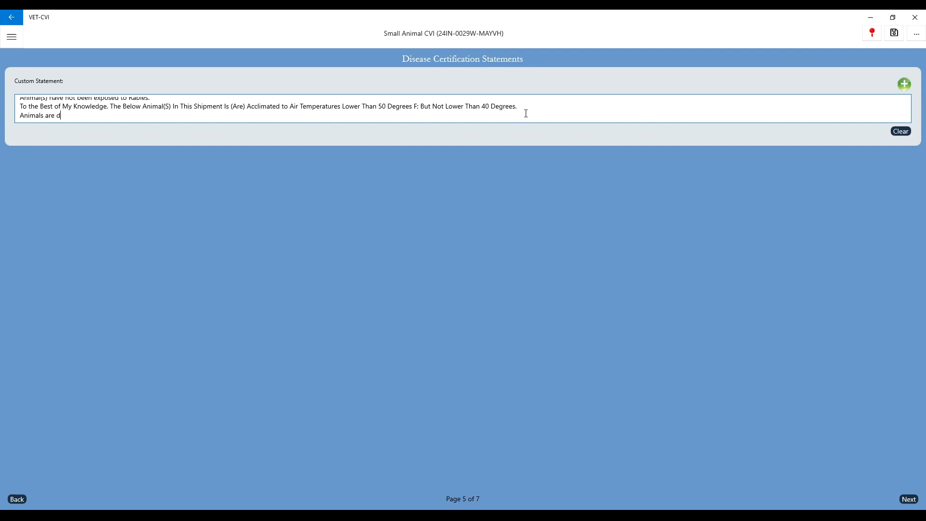
text(ewormed)
Go to the Species/Class page and start a new Dog entry
click(907, 500)
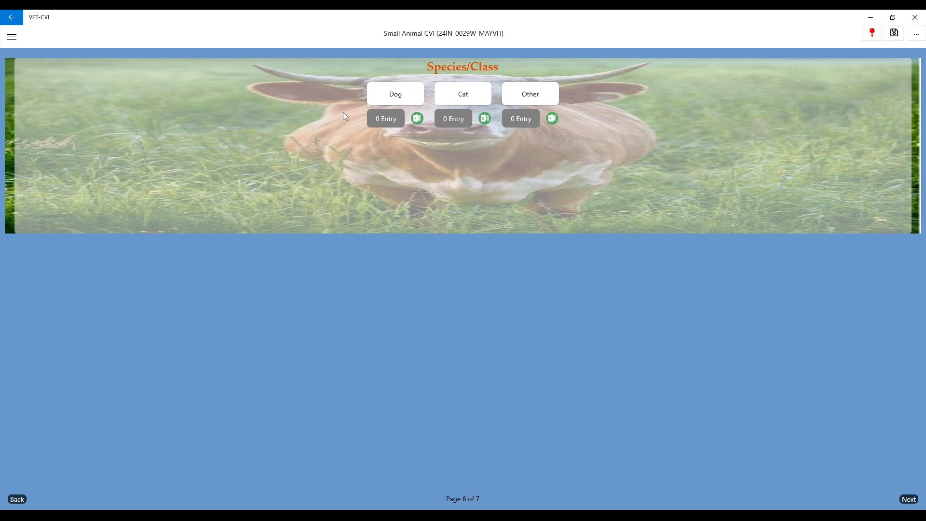
click(400, 99)
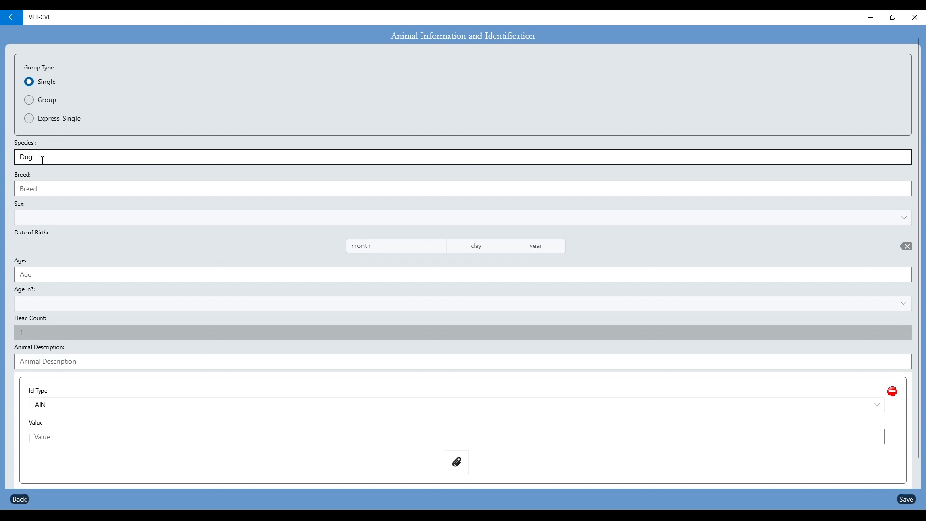
Enter the dog's breed as German Shepard and set its sex to Female
click(43, 188)
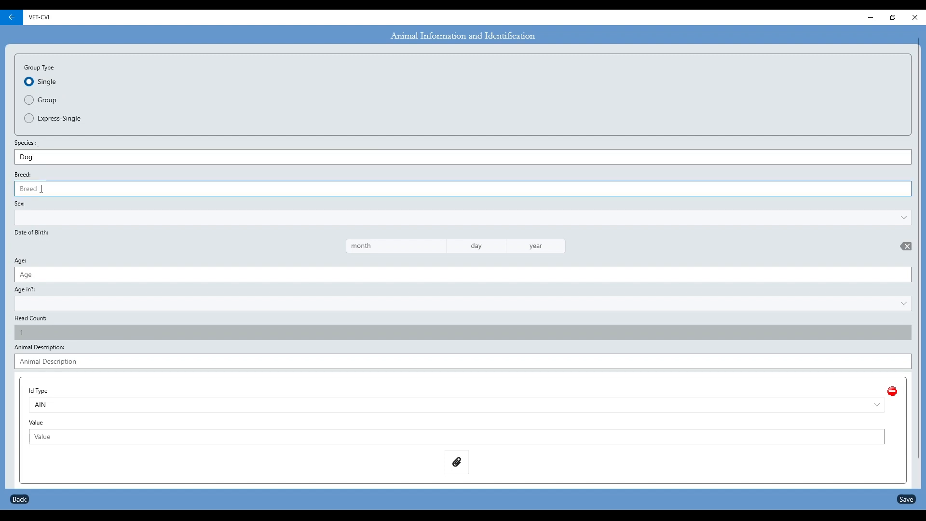
text(German Shepard)
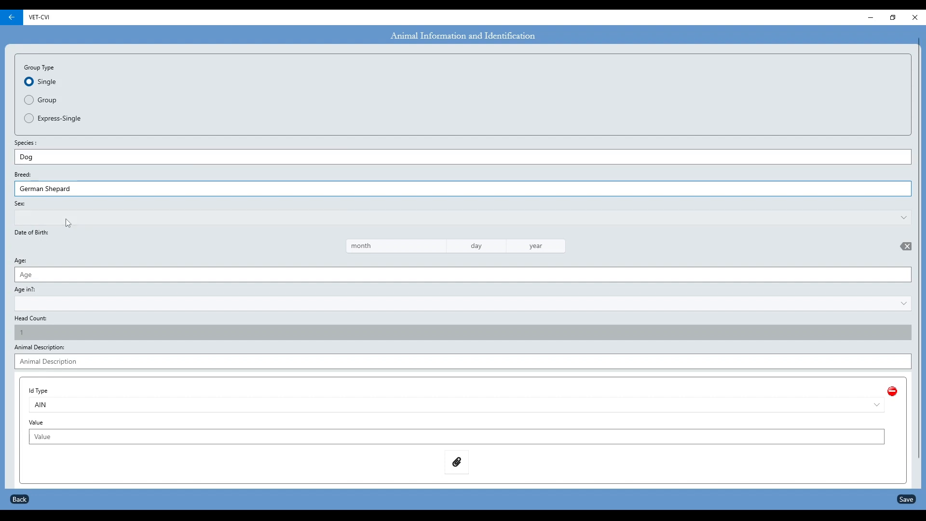
click(65, 219)
click(52, 175)
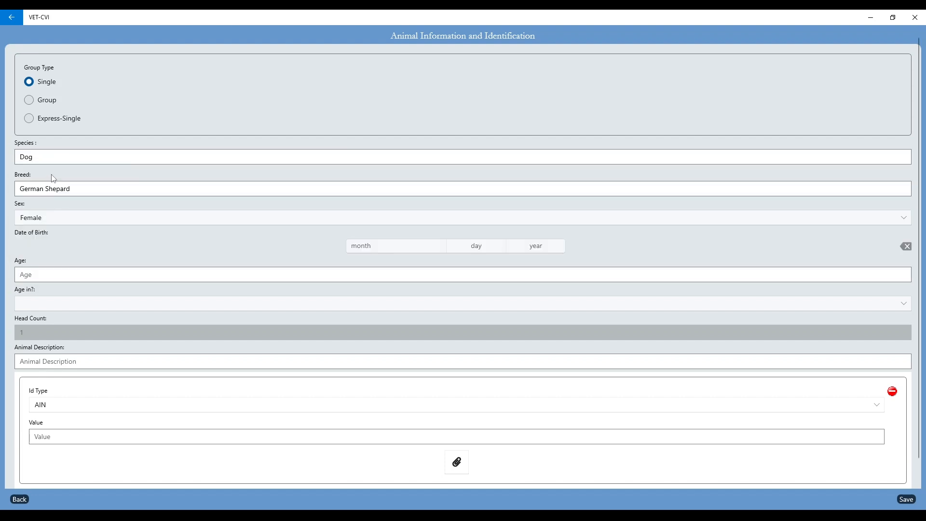
click(116, 270)
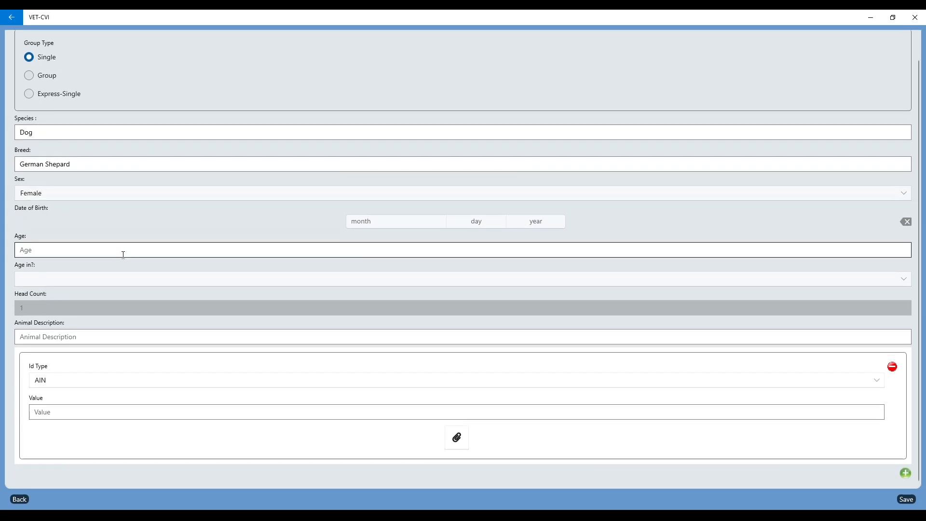
Set the dog's age to 4 Months, leaving date of birth empty after trying 8/25/2024
click(436, 223)
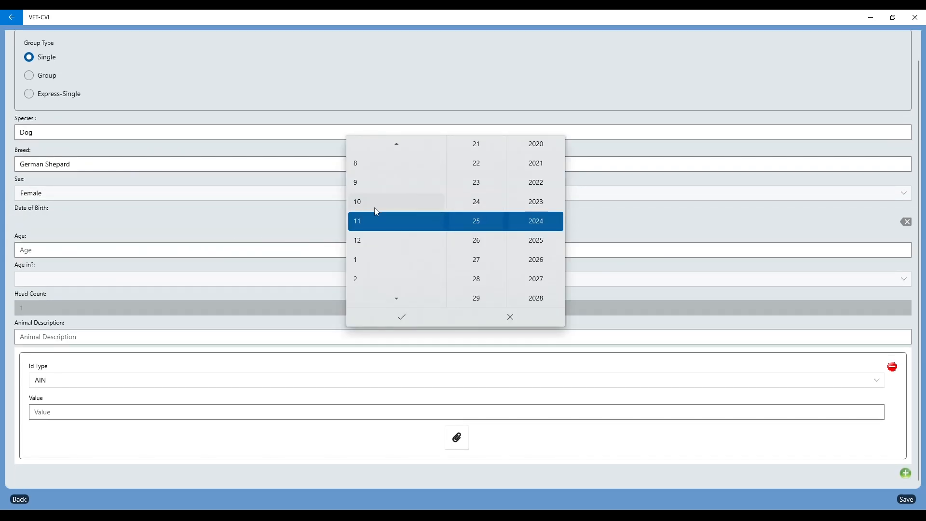
click(366, 166)
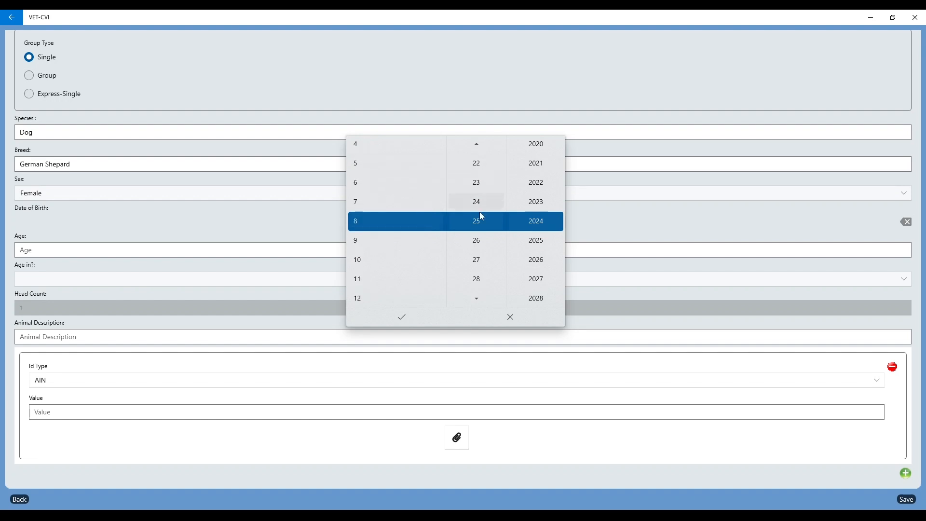
click(412, 316)
click(38, 251)
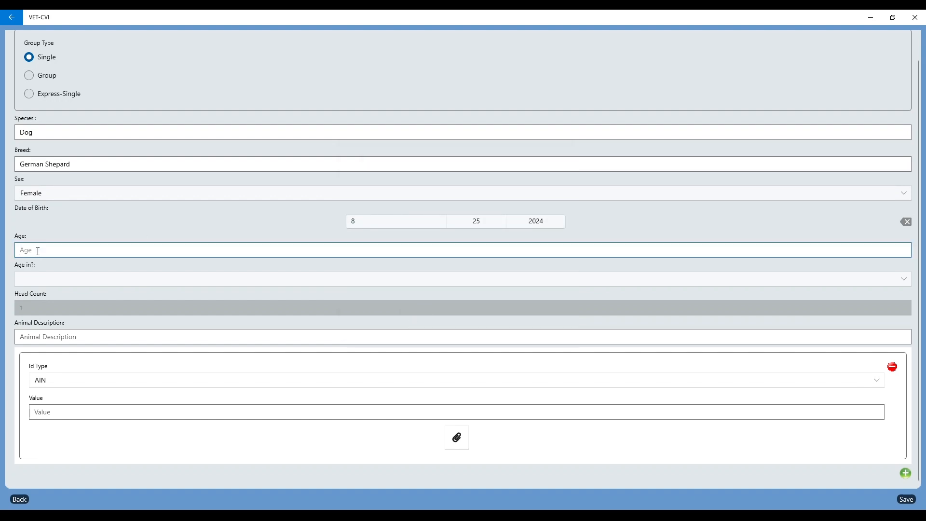
text(4)
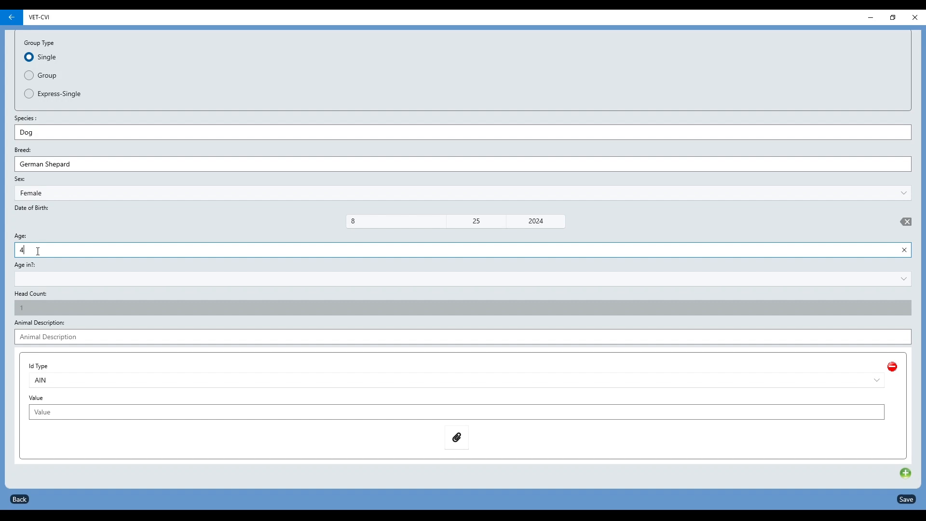
click(41, 279)
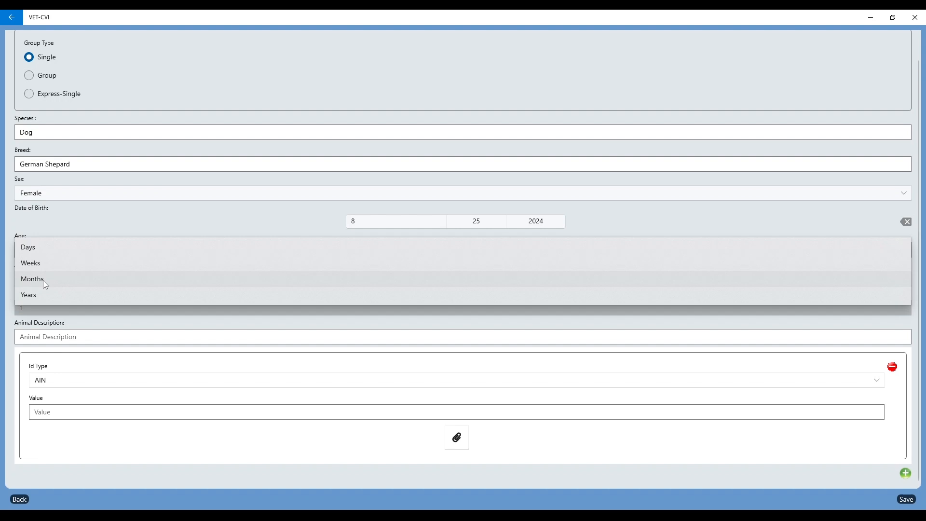
click(46, 285)
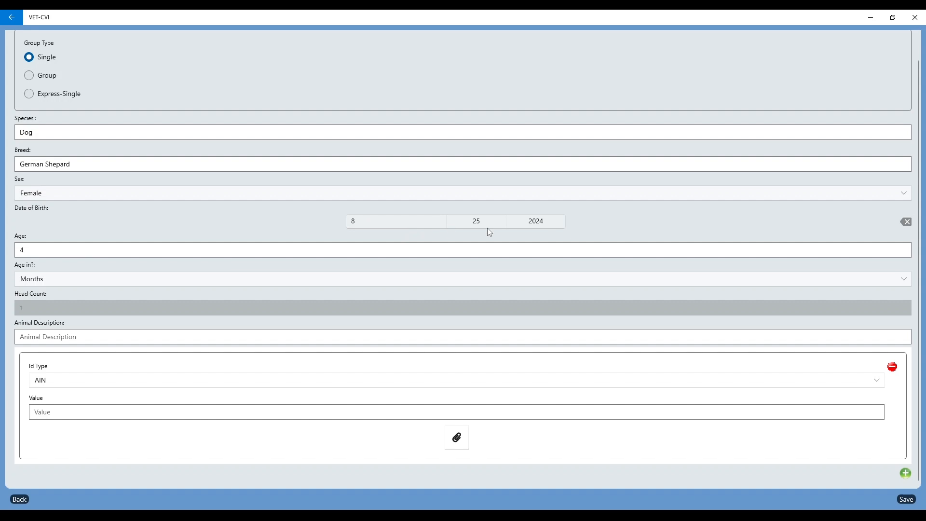
click(907, 223)
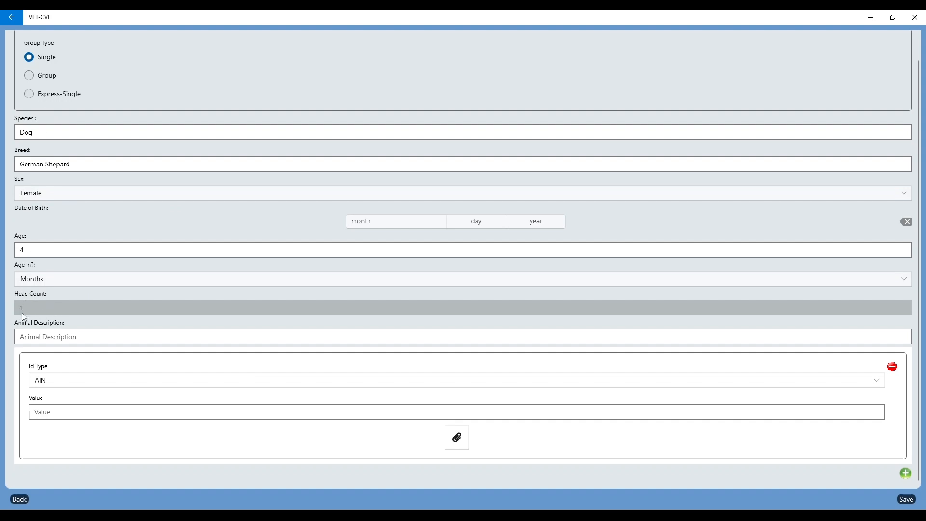
Describe the dog as 'Black and Tan'
click(28, 338)
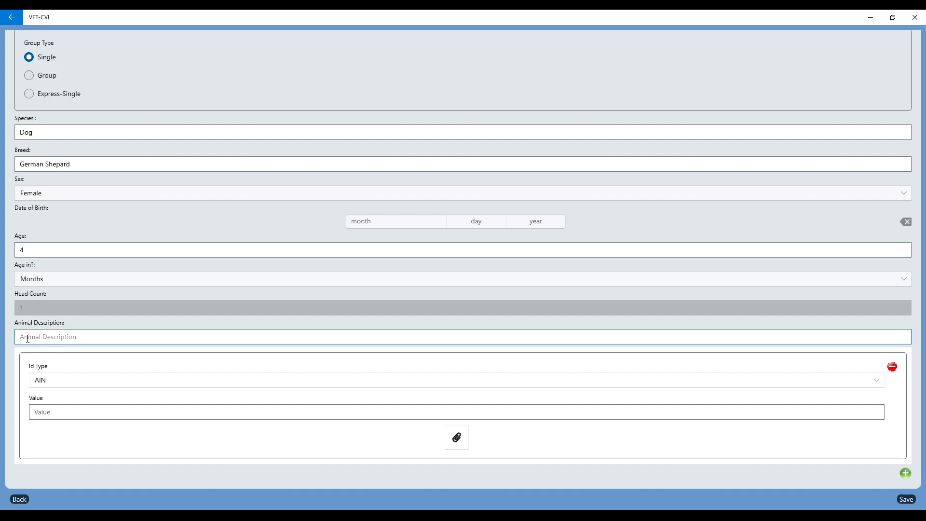
text(Black and t)
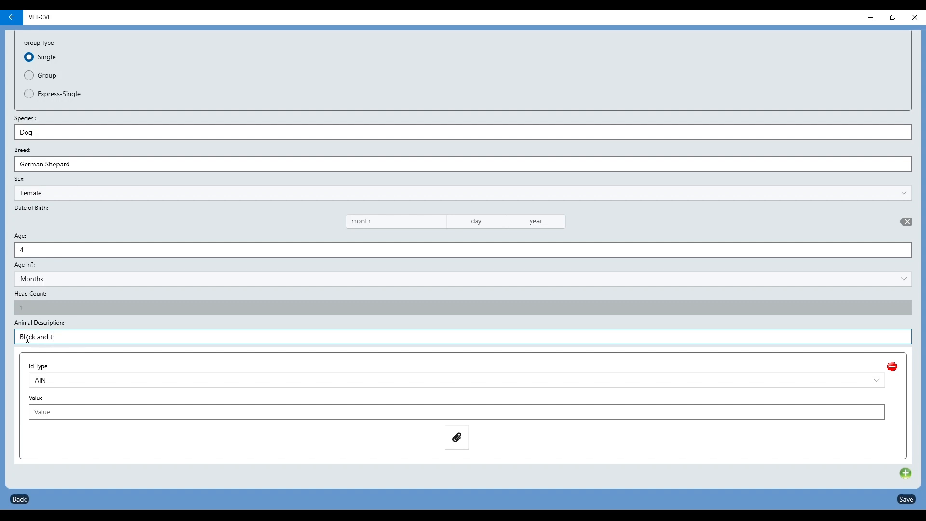
key(BackSpace)
text(Tan)
click(71, 381)
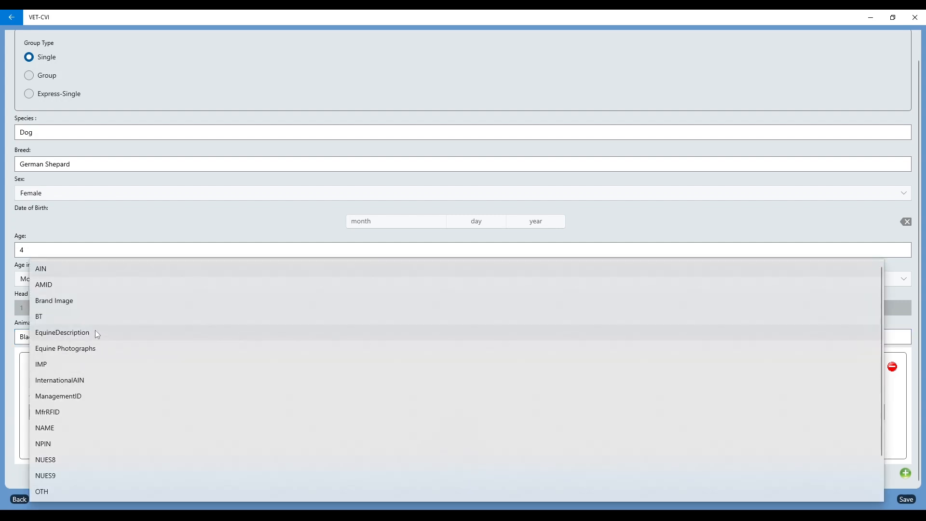
Give the dog a NAME identifier with the value Brad
scroll(96, 332, down, 2)
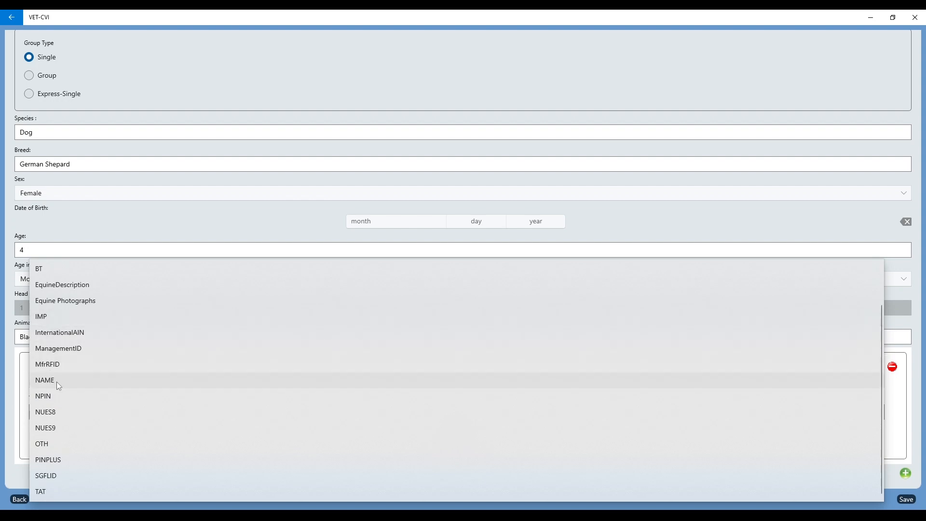
click(45, 444)
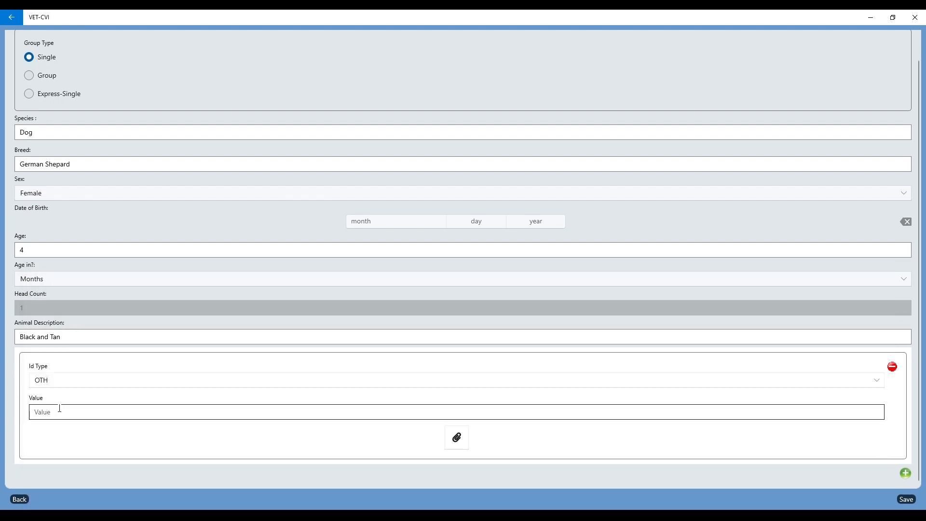
click(45, 381)
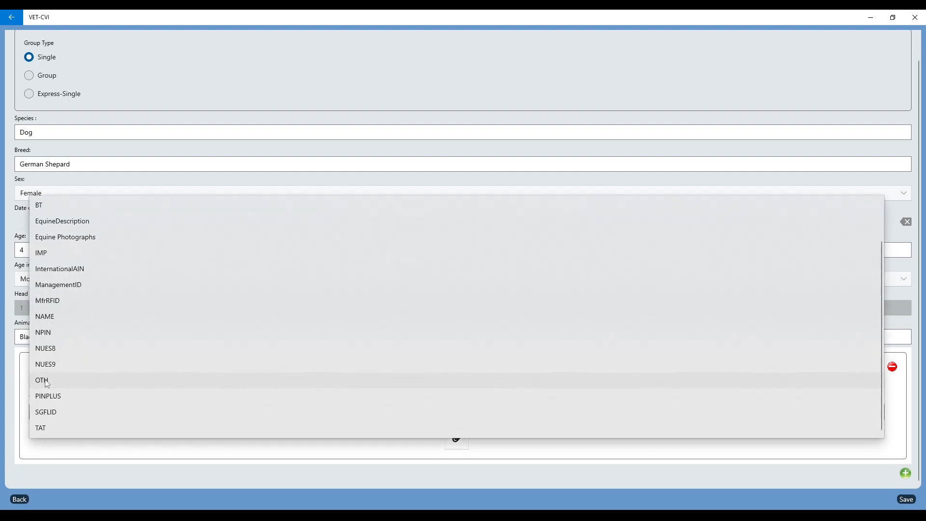
click(54, 316)
click(65, 410)
text(Brad)
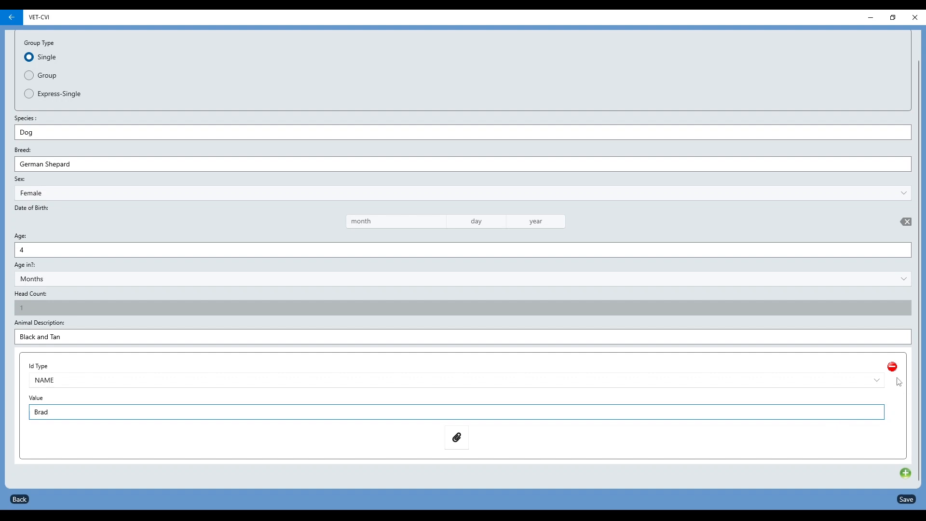
Add a second identifier of type IMP with value 8569472 and save the dog record
click(906, 474)
scroll(244, 387, down, 3)
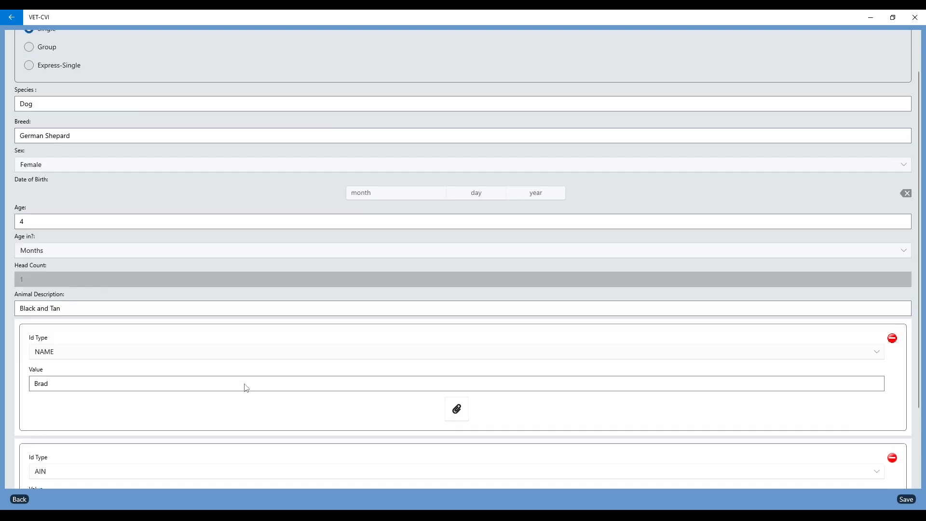
click(126, 377)
click(83, 362)
click(81, 411)
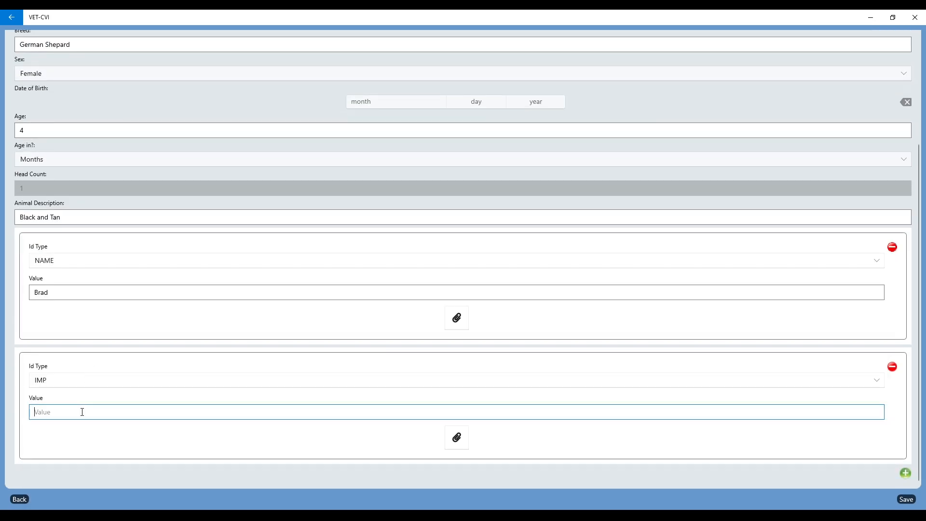
text(8569472)
click(906, 500)
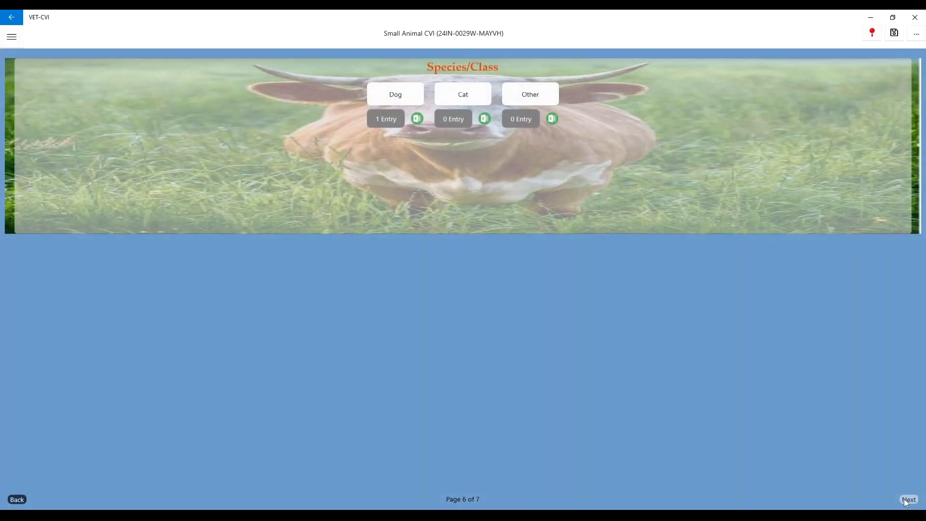
Check the single German Shepard entry in the Dog list, then return to Species/Class
click(386, 121)
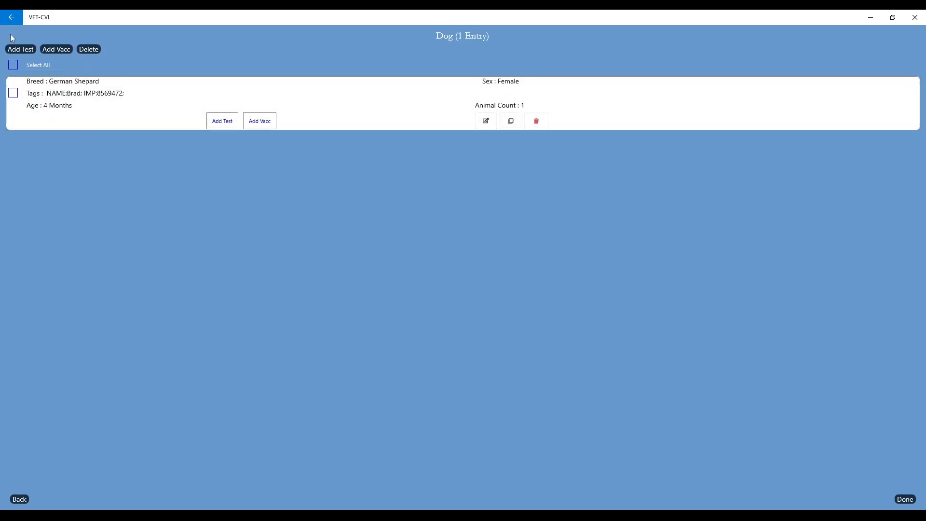
click(11, 22)
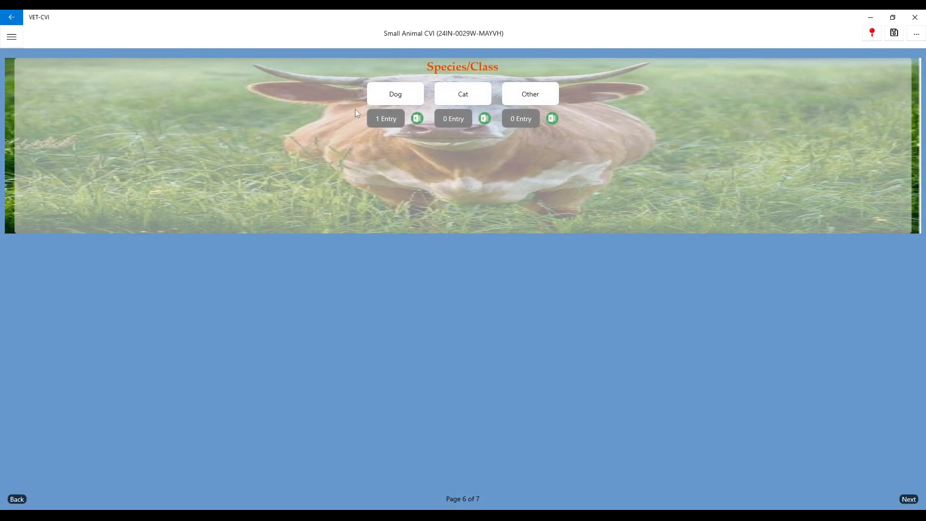
Start a new Express-Single dog entry for a Spayed Female Lab
click(394, 99)
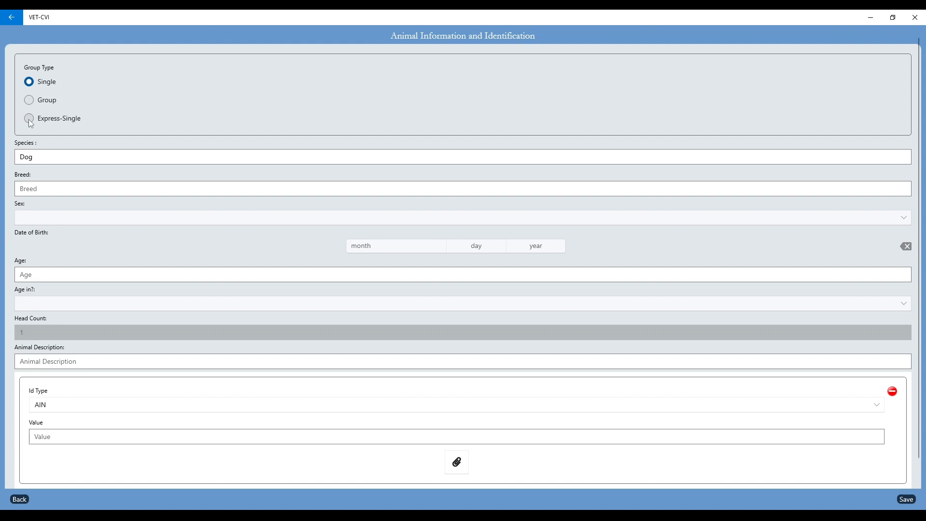
click(29, 120)
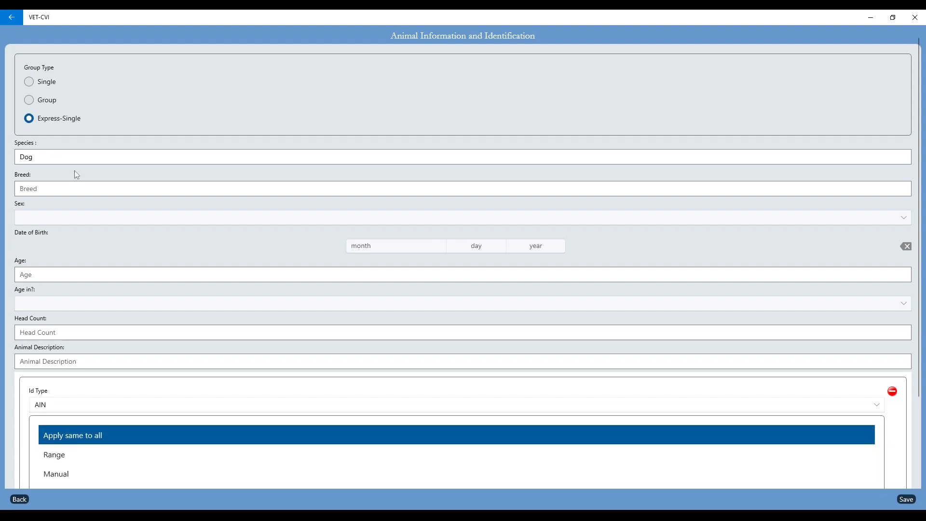
click(46, 190)
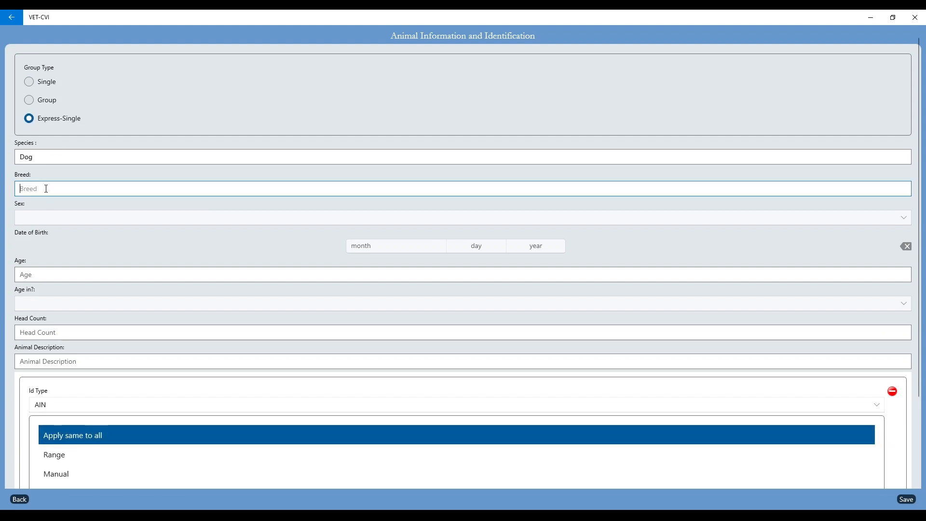
text(Lab)
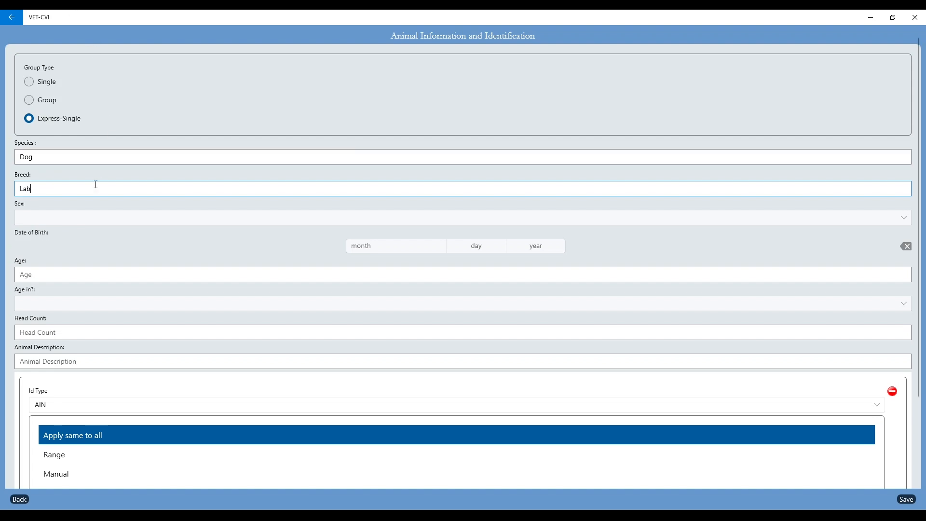
click(87, 217)
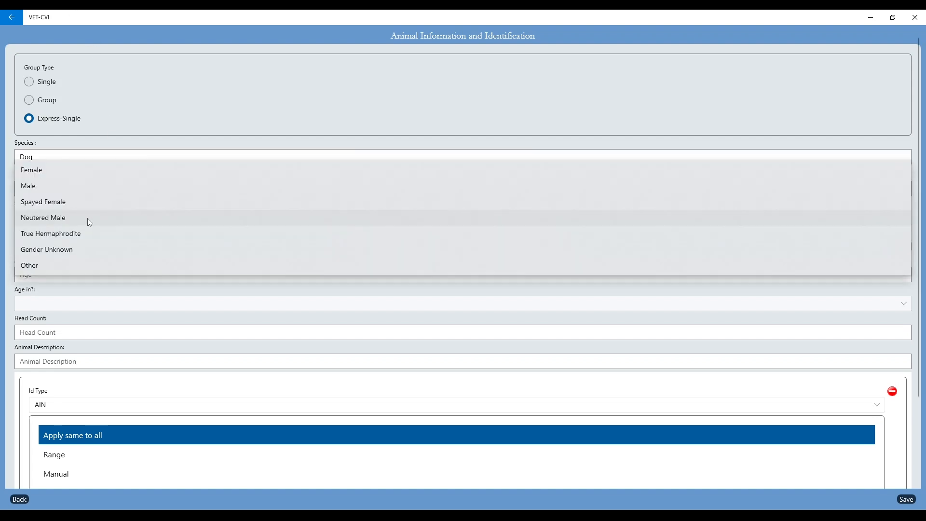
click(66, 207)
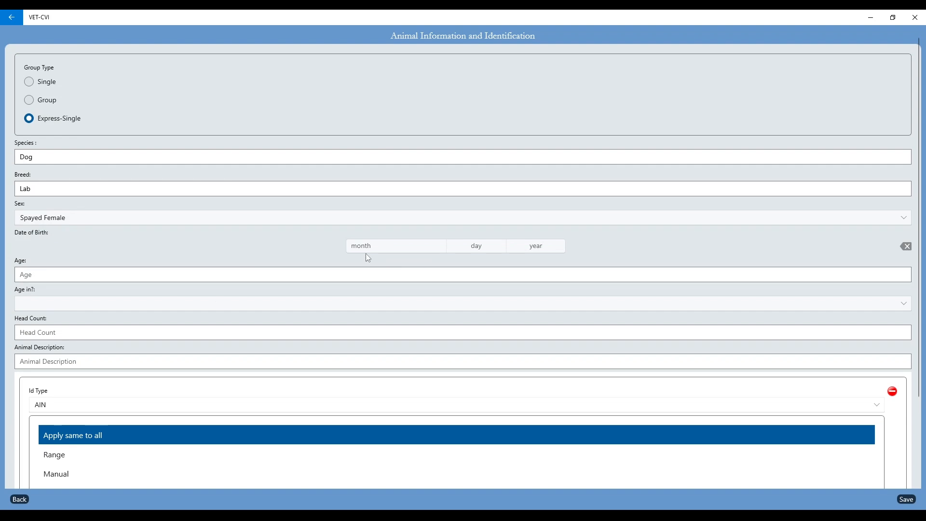
Set the Lab's age to 2 Years
click(134, 271)
text(2)
click(108, 301)
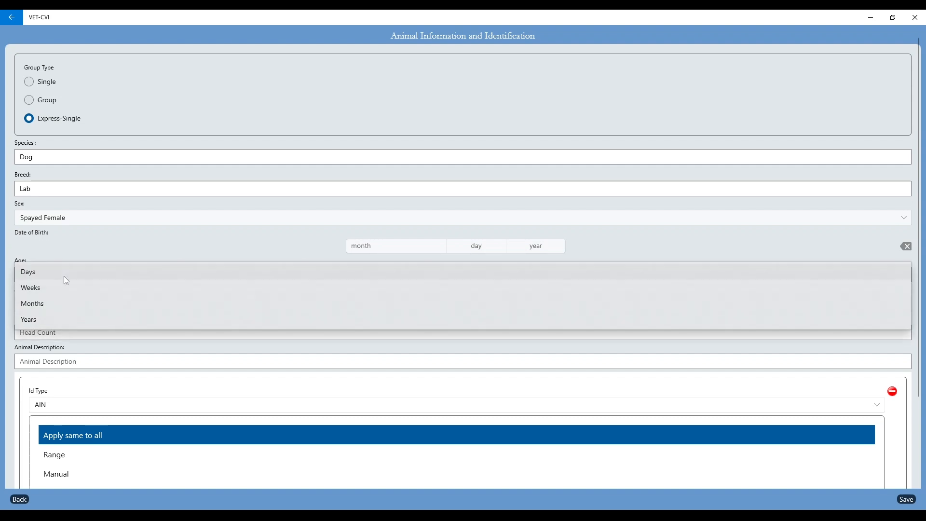
click(50, 321)
Enter head count 2 and description Yellow, and choose Manual identifier entry
scroll(50, 322, down, 3)
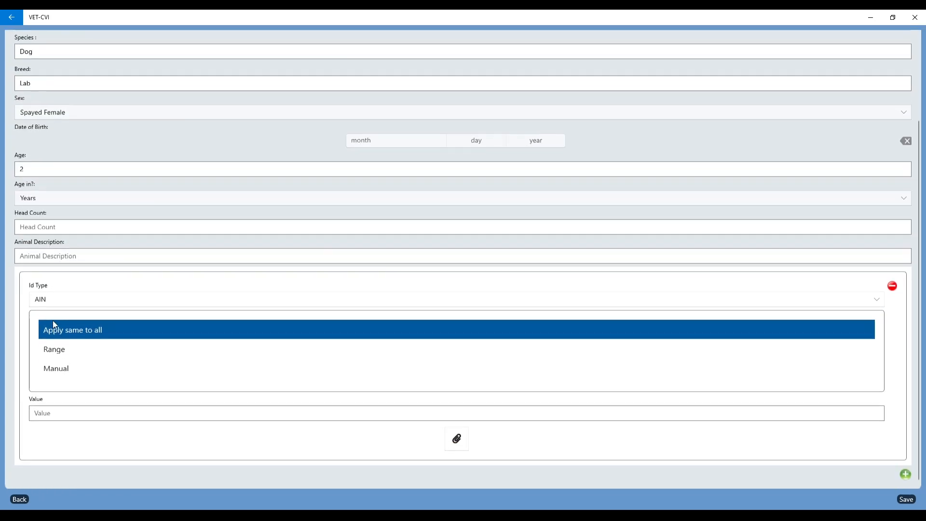
click(41, 227)
text(2)
click(42, 254)
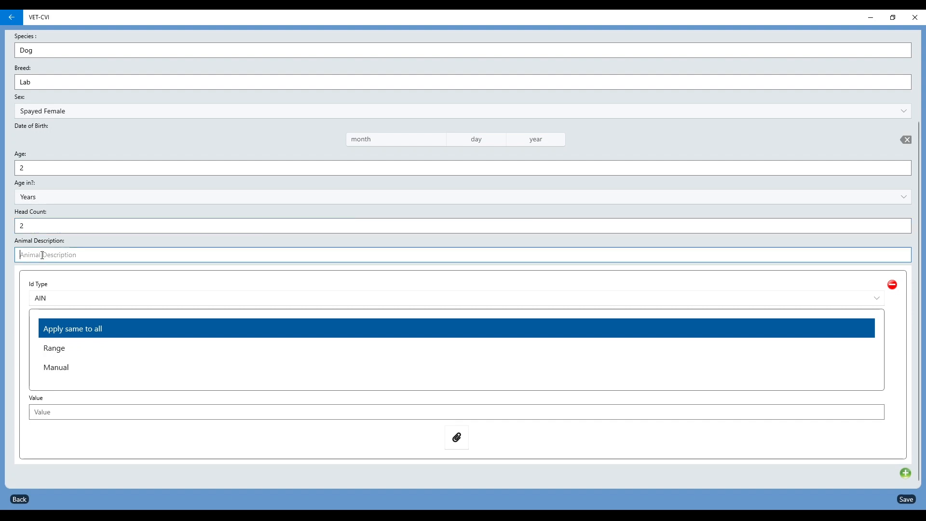
text(Yellow)
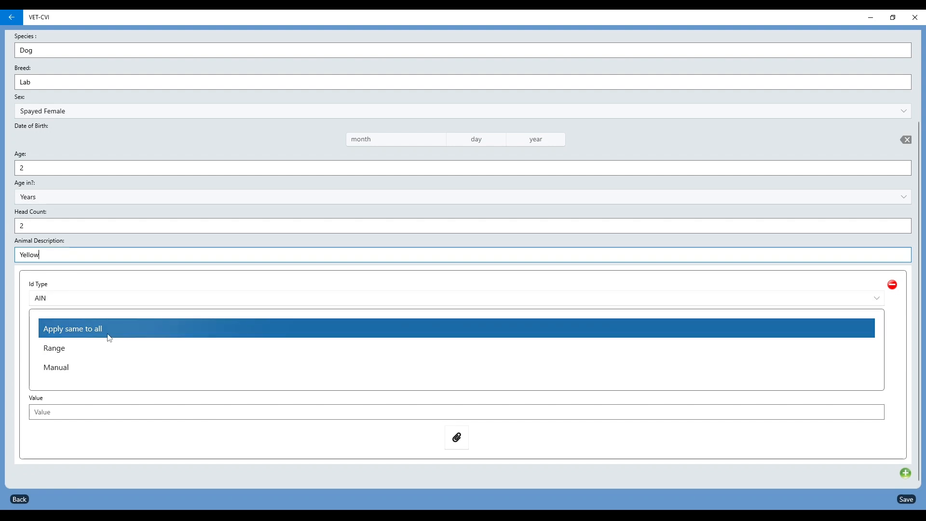
click(57, 370)
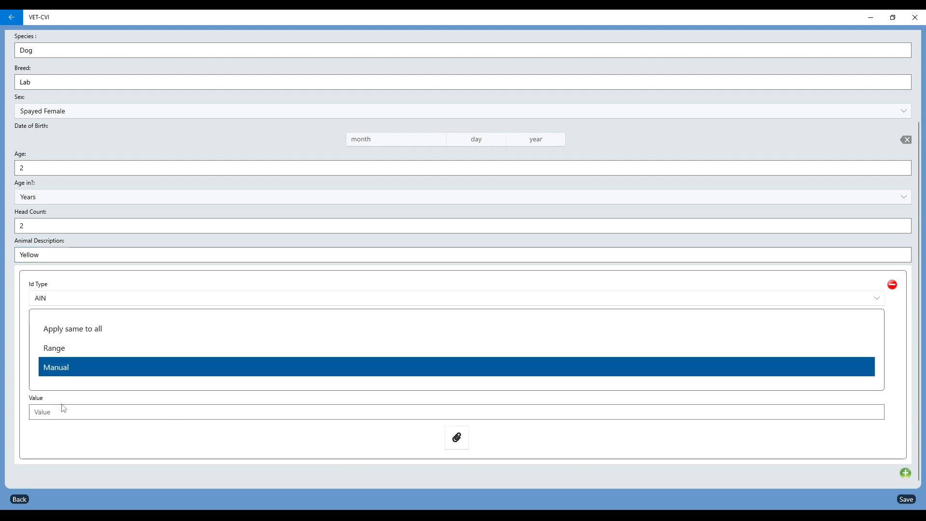
Add a NAME identifier listing Lucy and Jenny on separate lines
click(55, 301)
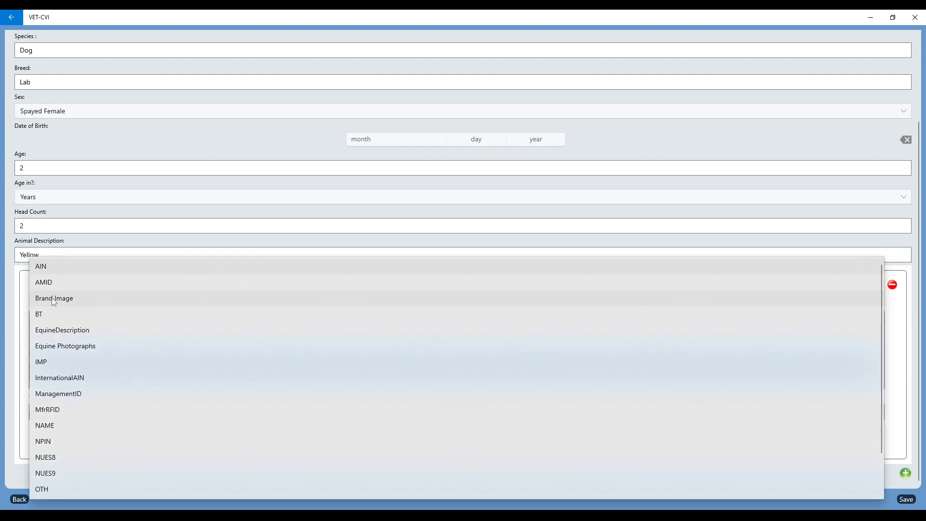
click(50, 425)
click(53, 416)
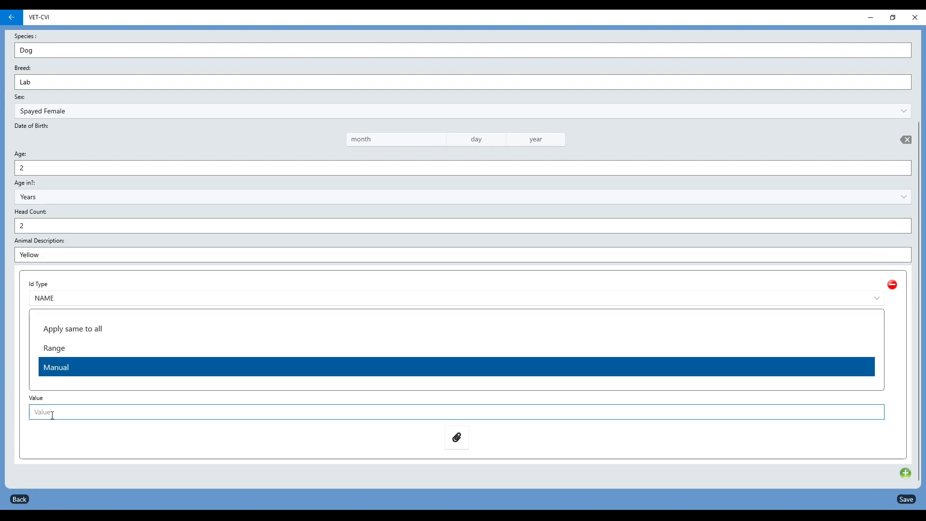
text(Luc)
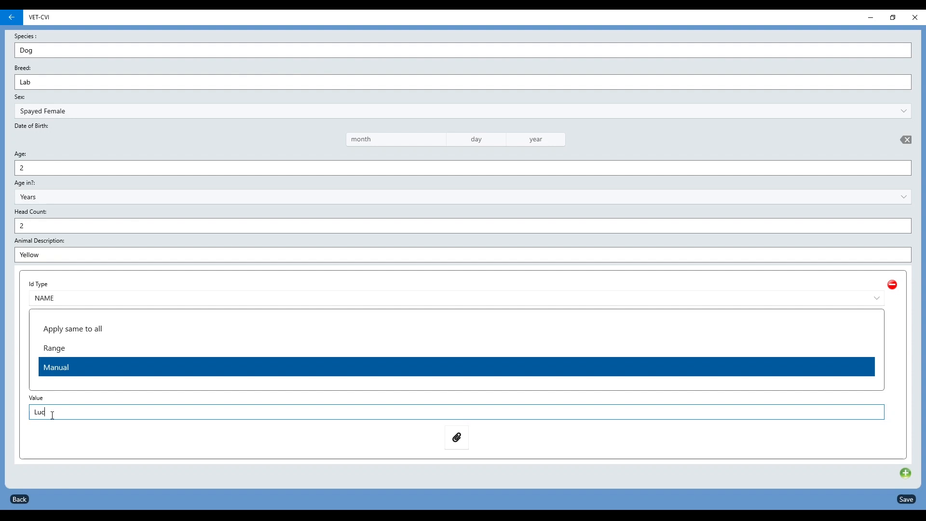
text(y)
key(Return)
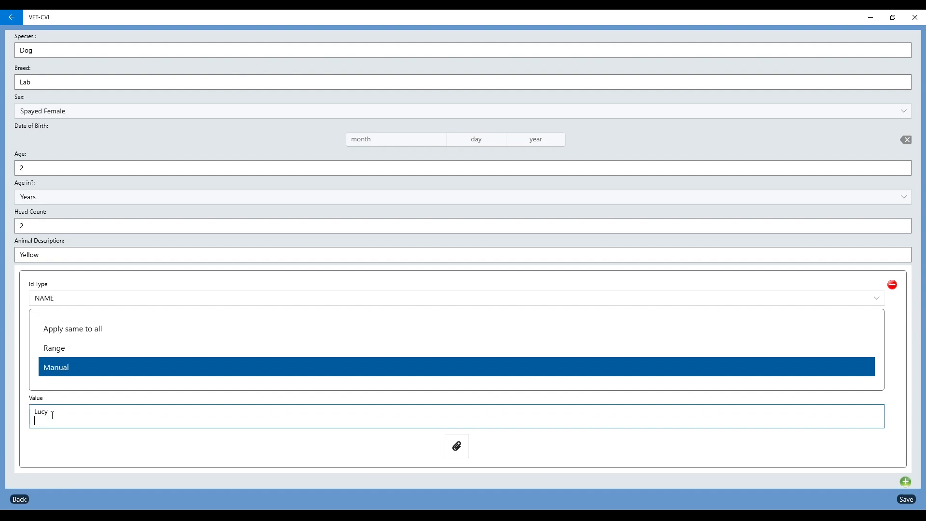
text(Jenny)
scroll(658, 456, down, 1)
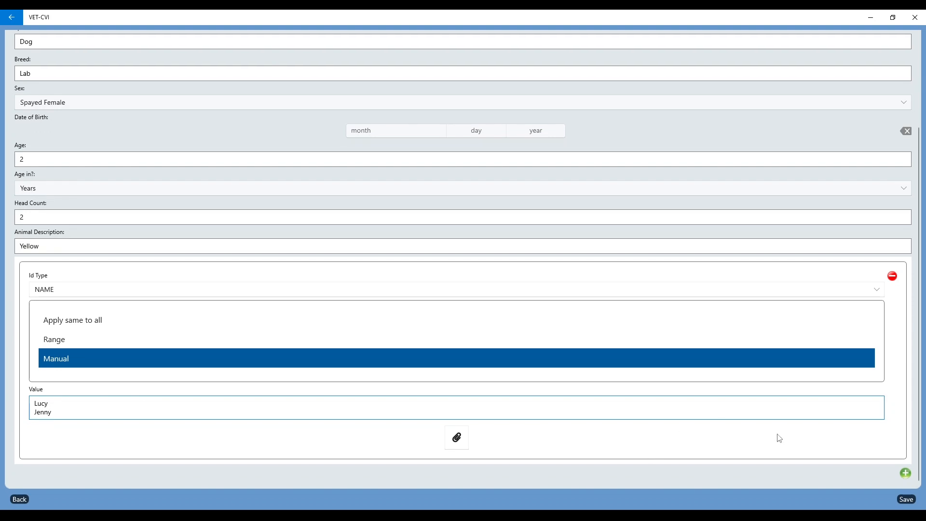
Add a Manual IMP identifier with the numbers 255478 and 569871
click(906, 473)
scroll(653, 463, down, 5)
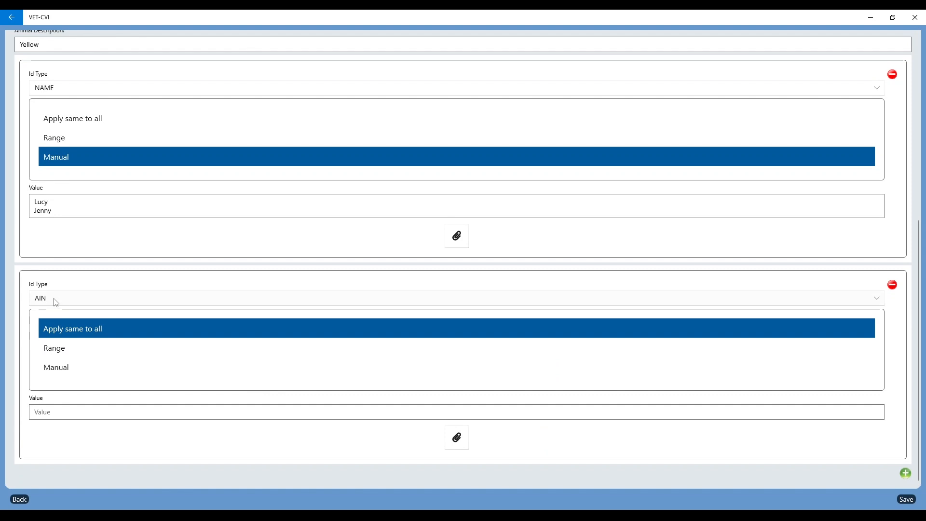
click(54, 299)
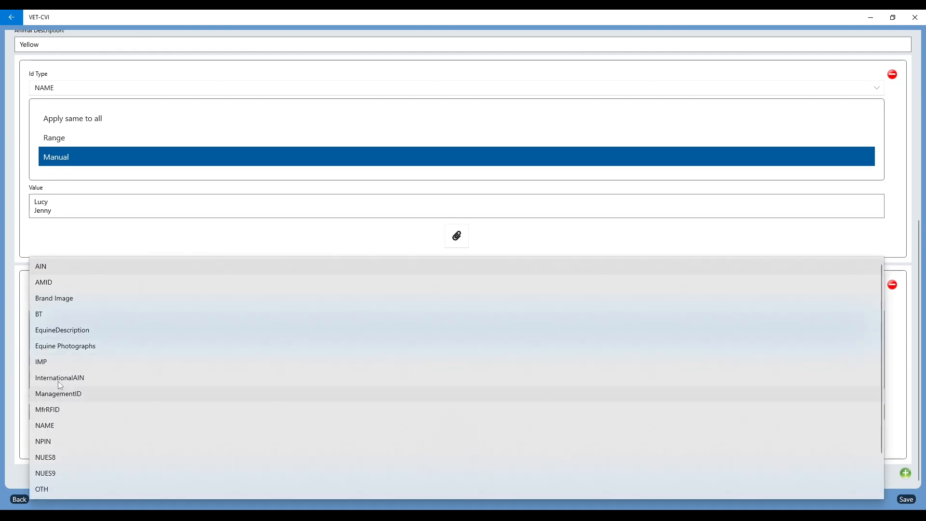
click(61, 361)
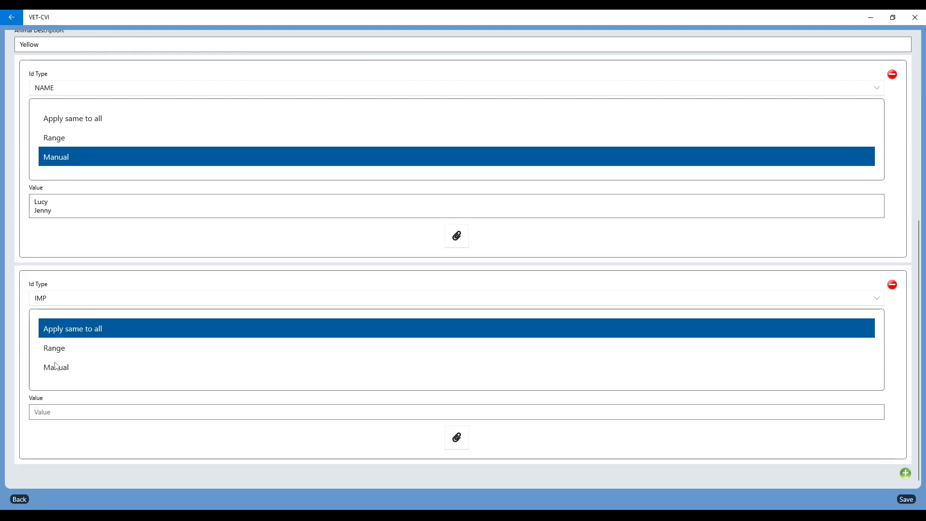
click(57, 374)
click(50, 413)
text(255478)
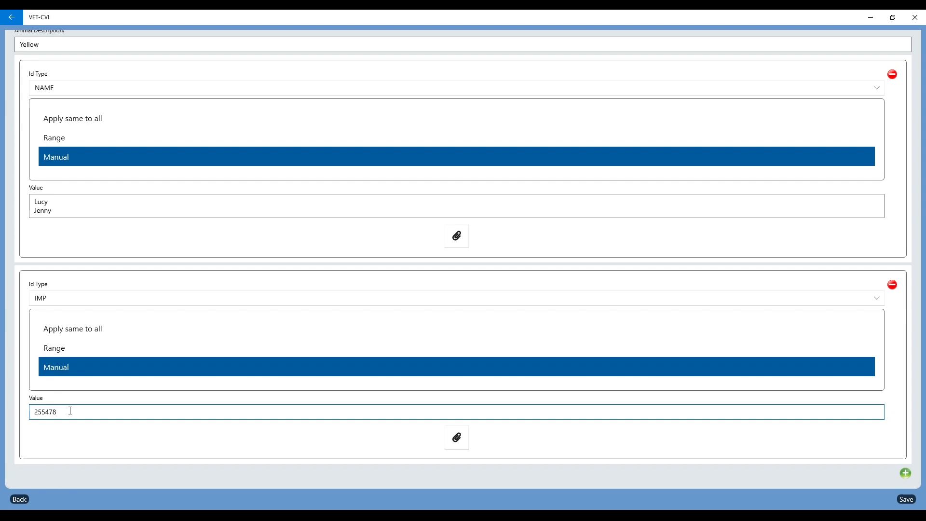
key(Return)
text(569871)
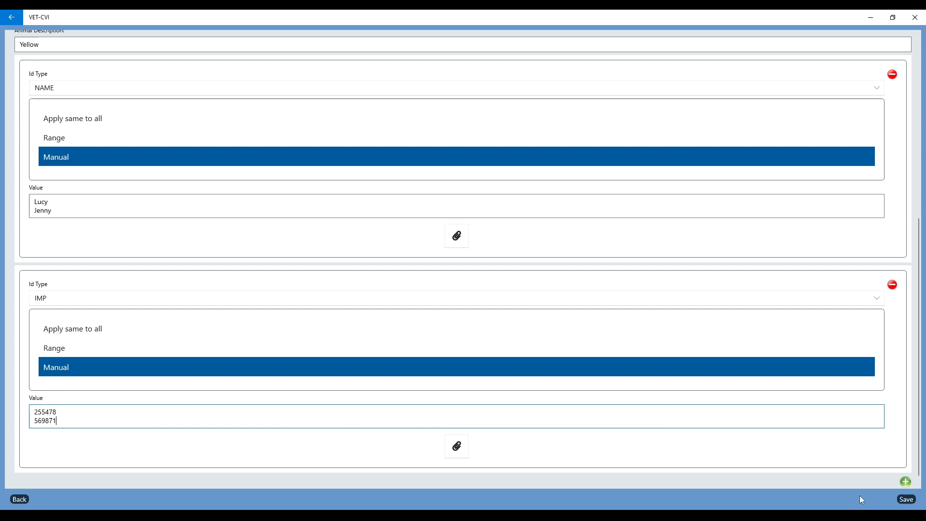
Save the Lab entries and review the Dog list, now showing three entries
click(906, 501)
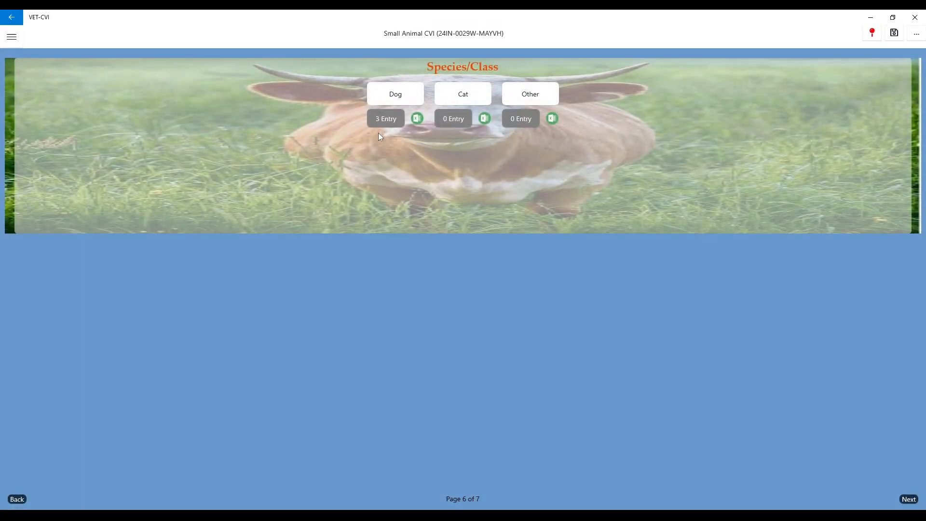
click(390, 125)
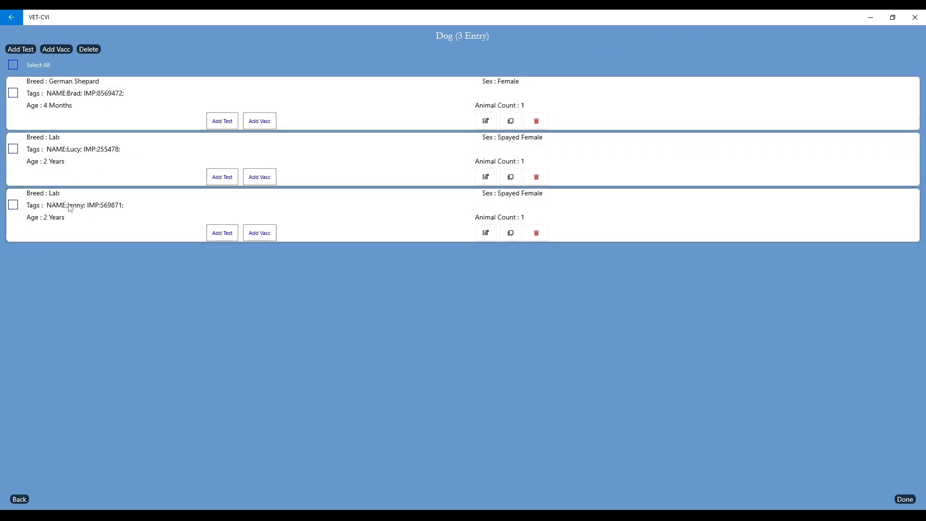
click(911, 504)
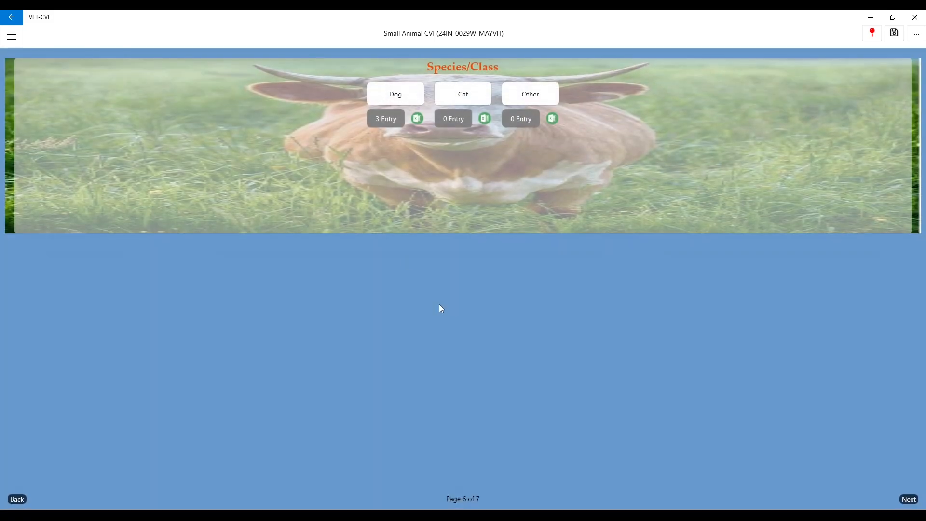
click(386, 97)
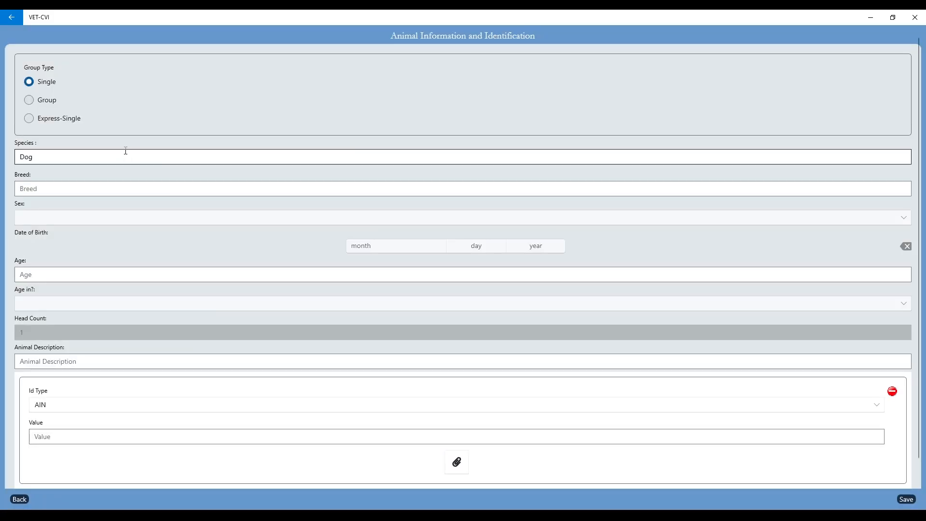
Make the new entry a group of Male Beagles
click(29, 100)
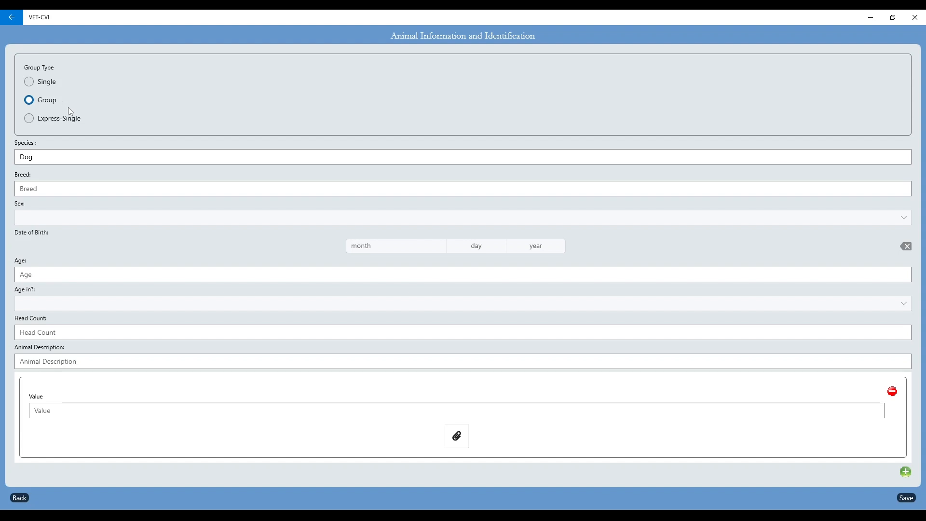
click(40, 188)
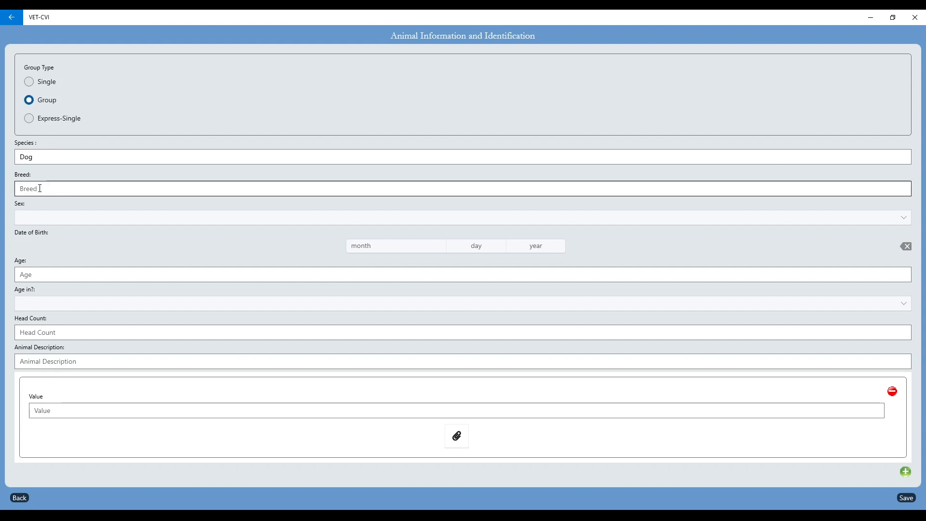
click(38, 188)
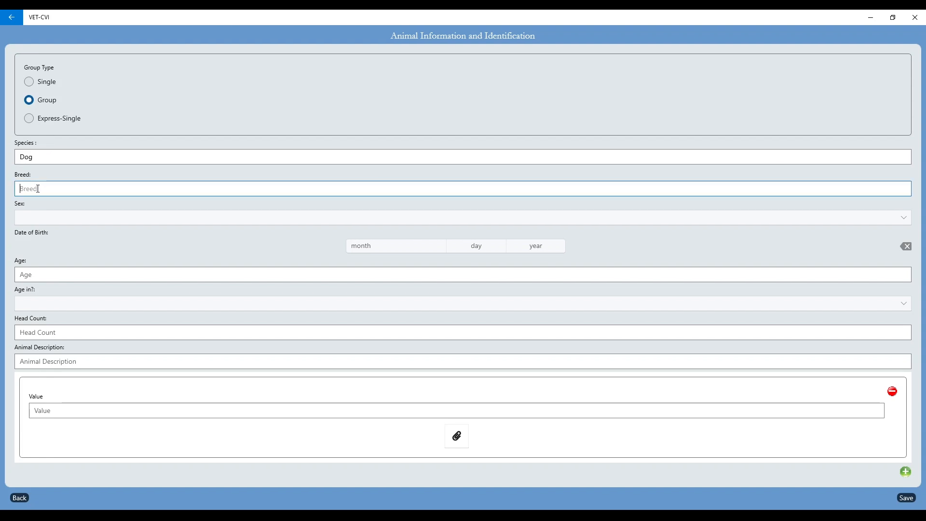
text(Beagle)
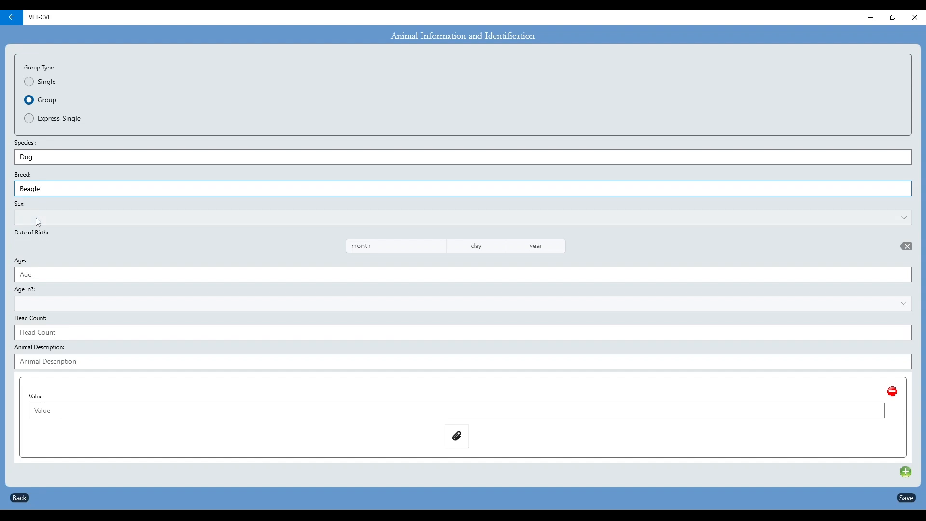
click(36, 218)
click(34, 169)
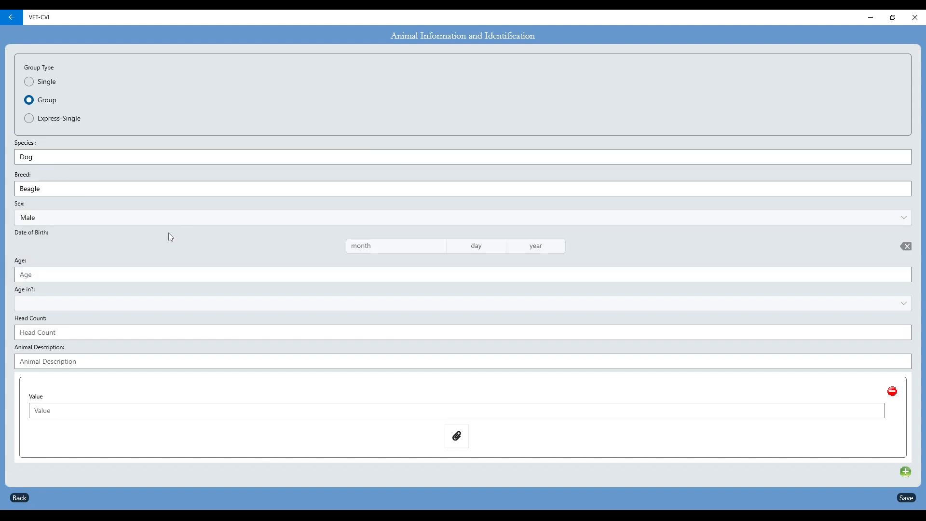
Set the group's age to 8 Weeks and head count to 6
click(45, 275)
text(8)
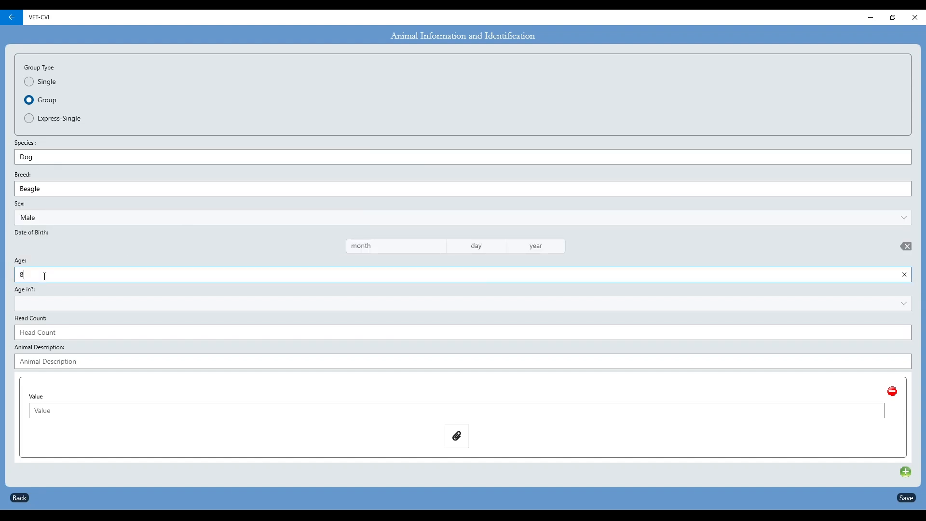
click(38, 305)
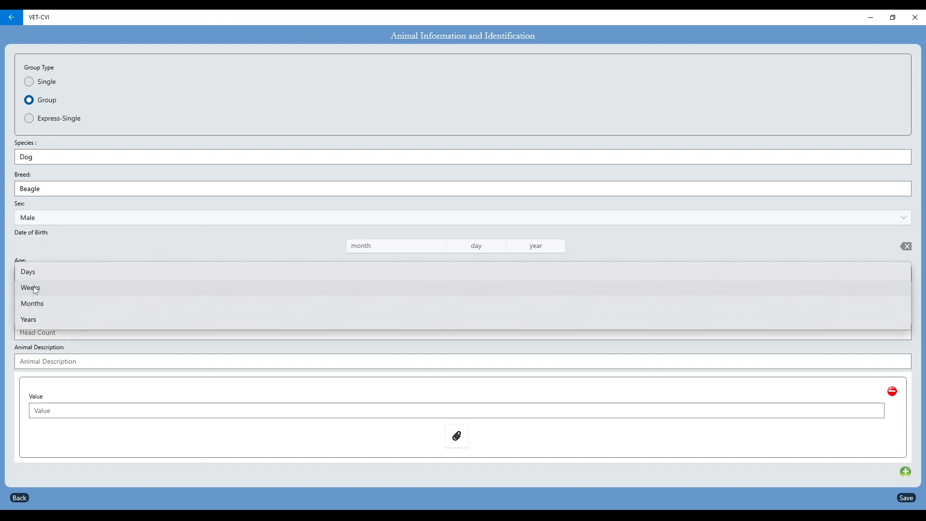
click(39, 287)
click(34, 336)
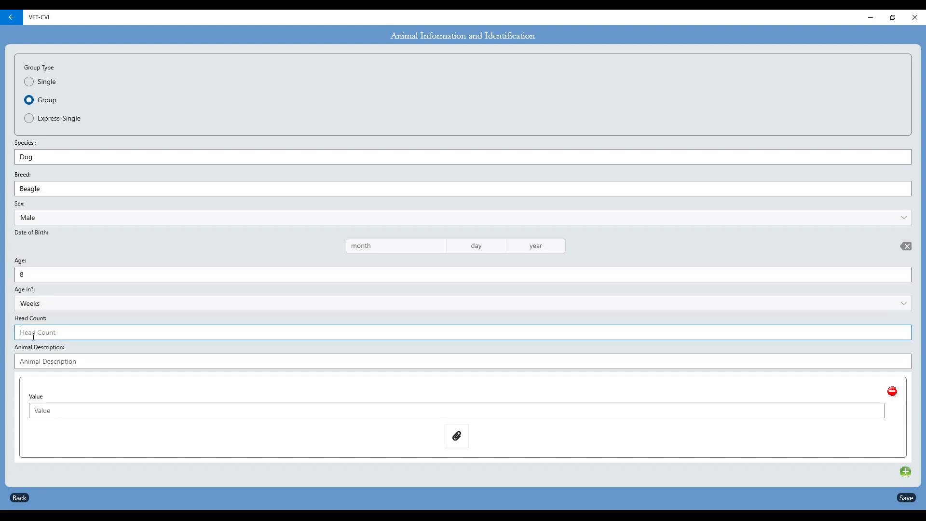
text(6)
Describe the group as Red and White, give it identifier Litter 12, and save
click(42, 360)
text(Red and White)
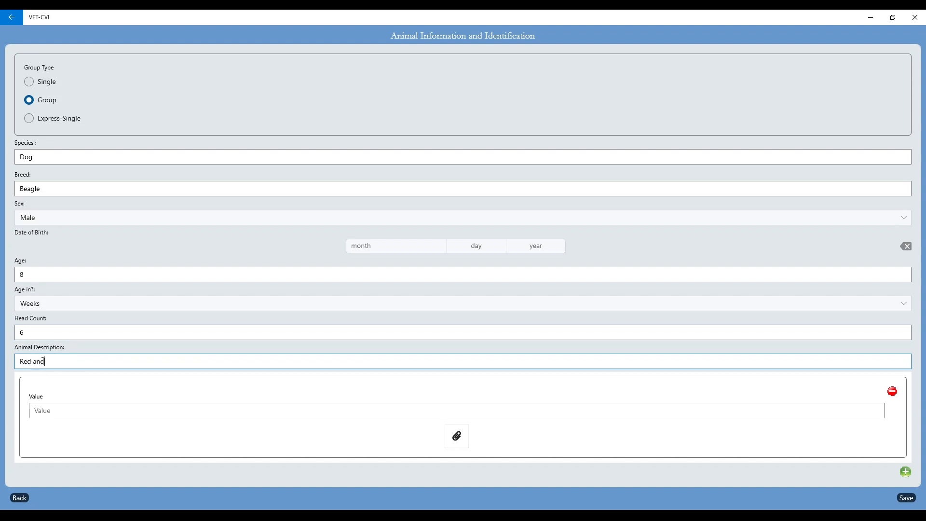
click(48, 412)
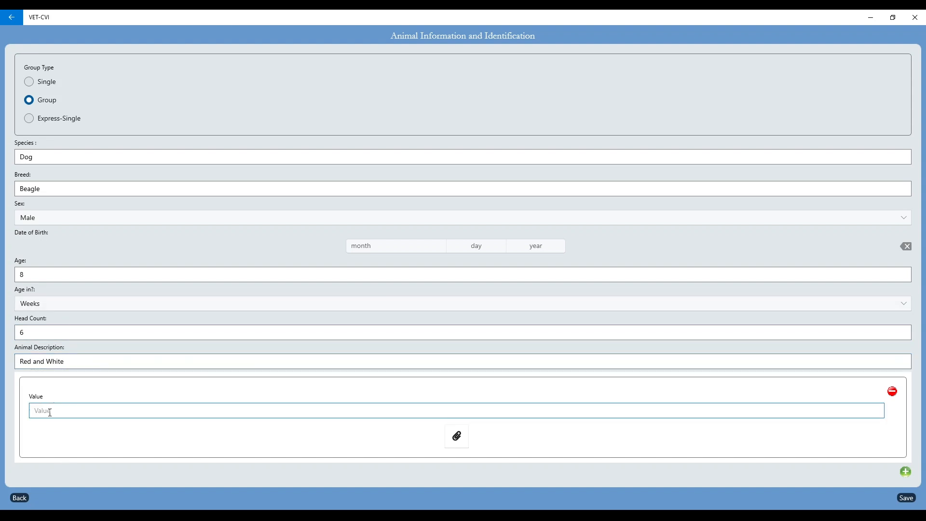
text(Litter 12)
click(906, 500)
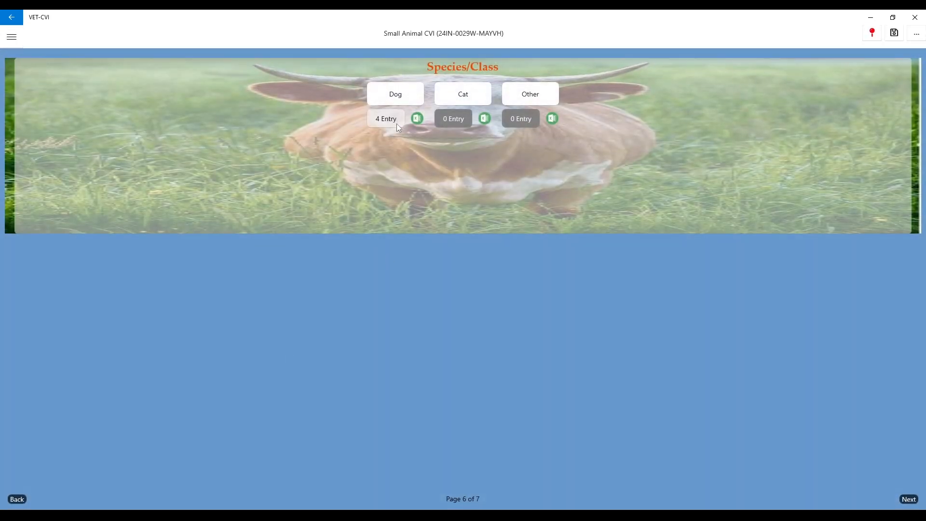
Open the Dog list showing four entries, including the Litter 12 Beagle group
click(384, 124)
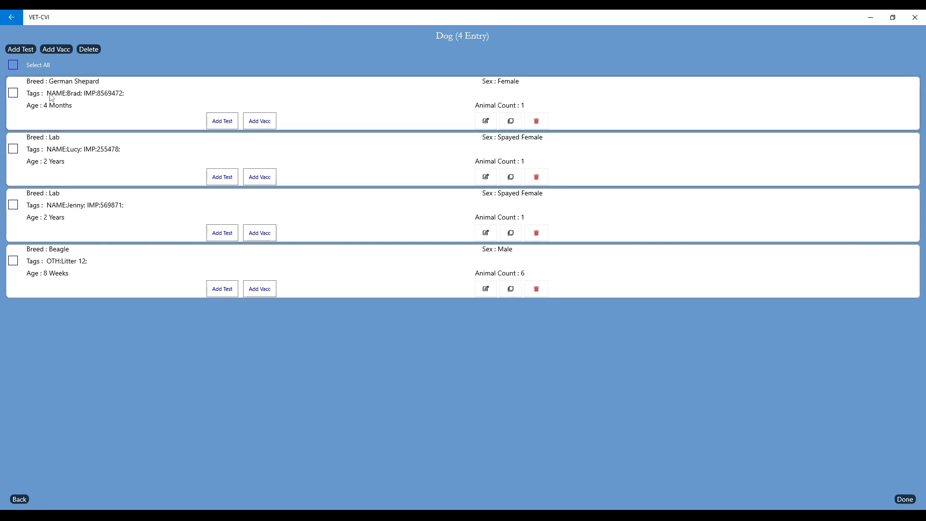
Change the German Shepard's IMP identifier to 896523 and save it
click(487, 123)
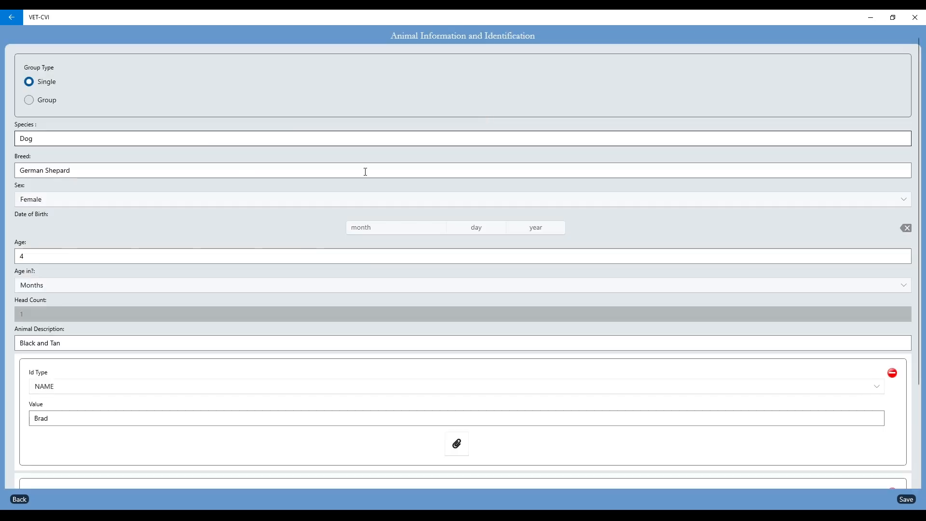
scroll(114, 377, down, 1)
scroll(114, 377, down, 3)
drag(77, 412, 20, 412)
text(896523)
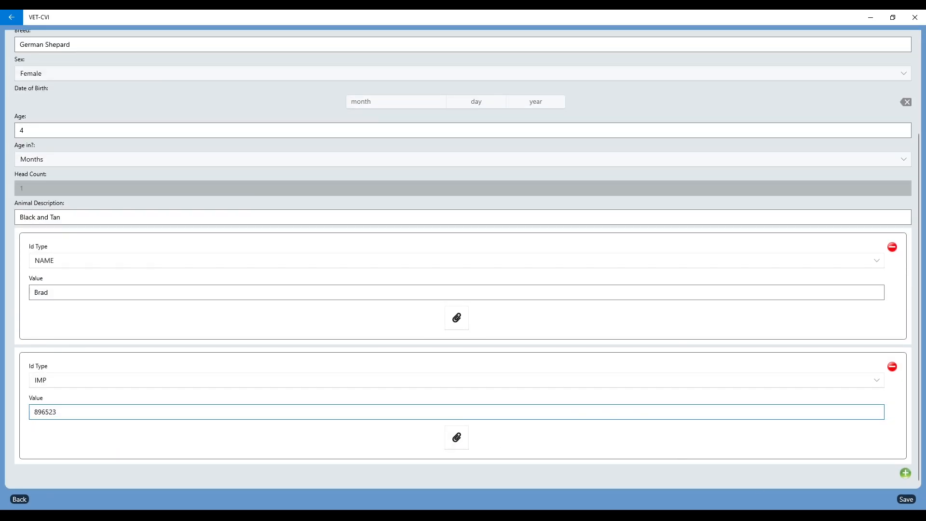
click(907, 500)
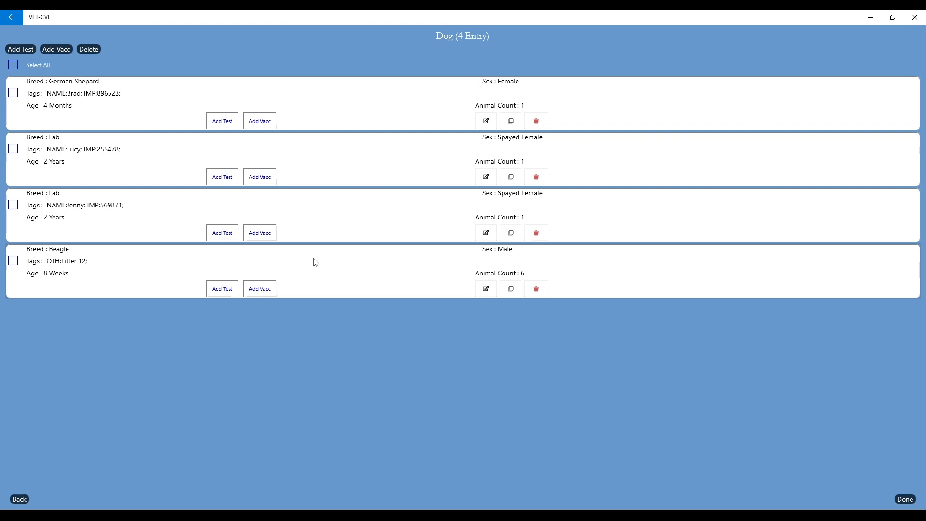
Delete the second Lab entry and tick the German Shepard and Lab records
click(536, 233)
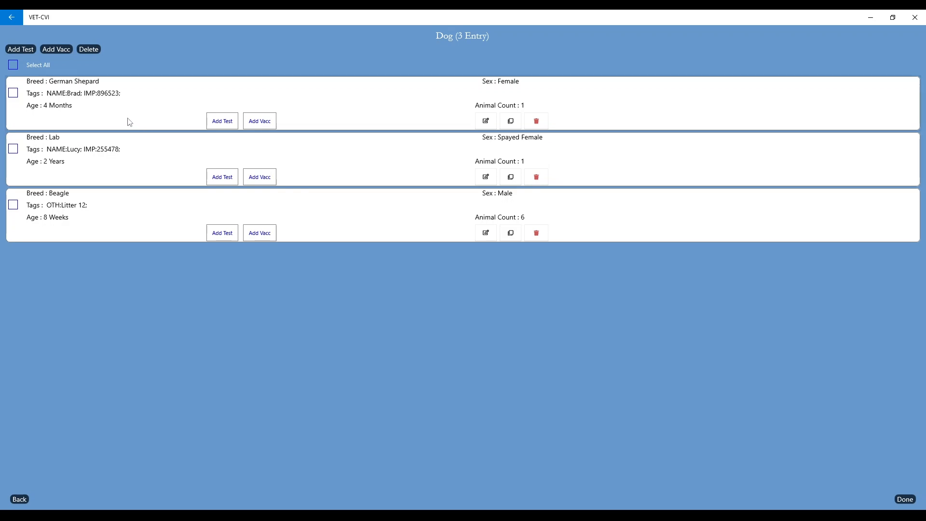
click(14, 93)
click(13, 149)
click(15, 50)
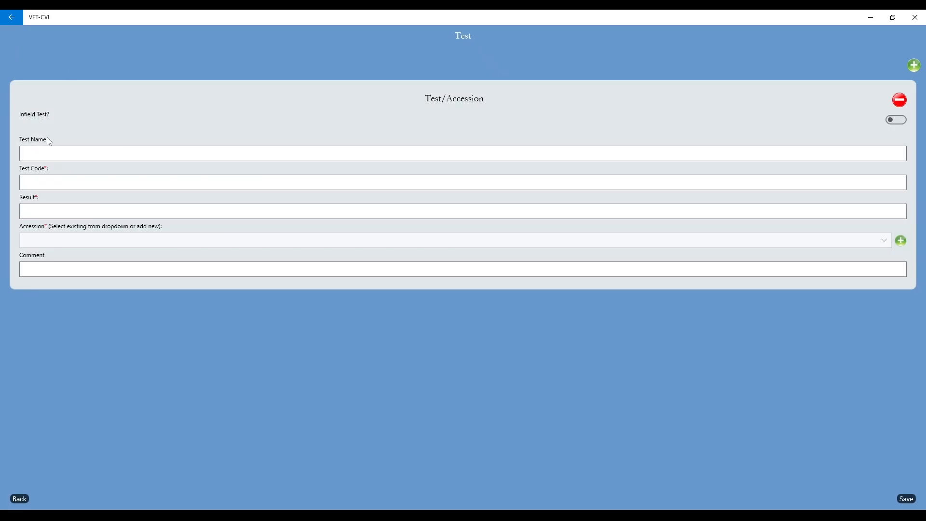
Mark the new test as infield, dated 11/25/2024
click(50, 157)
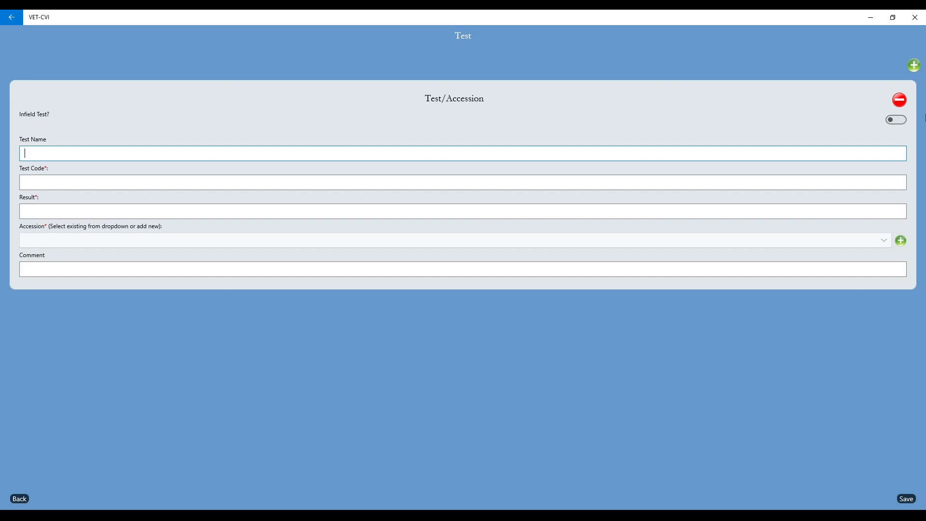
click(896, 120)
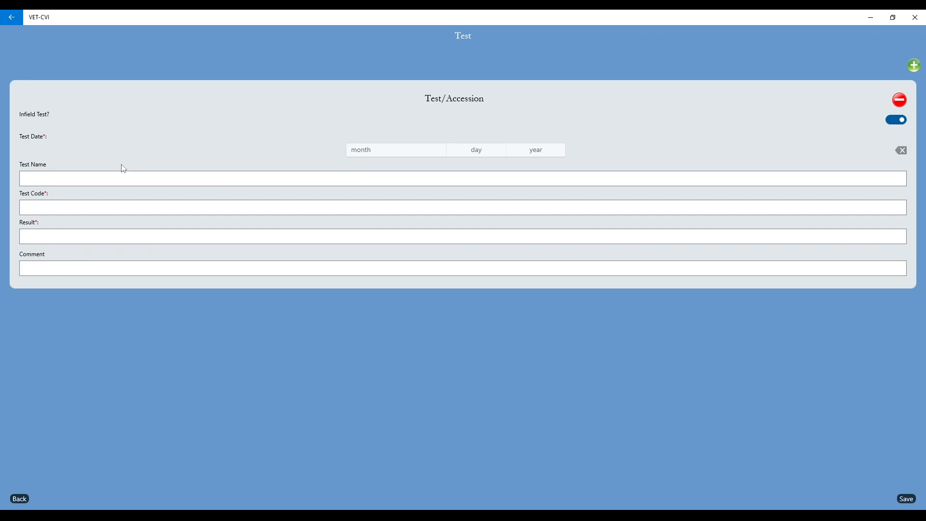
click(386, 149)
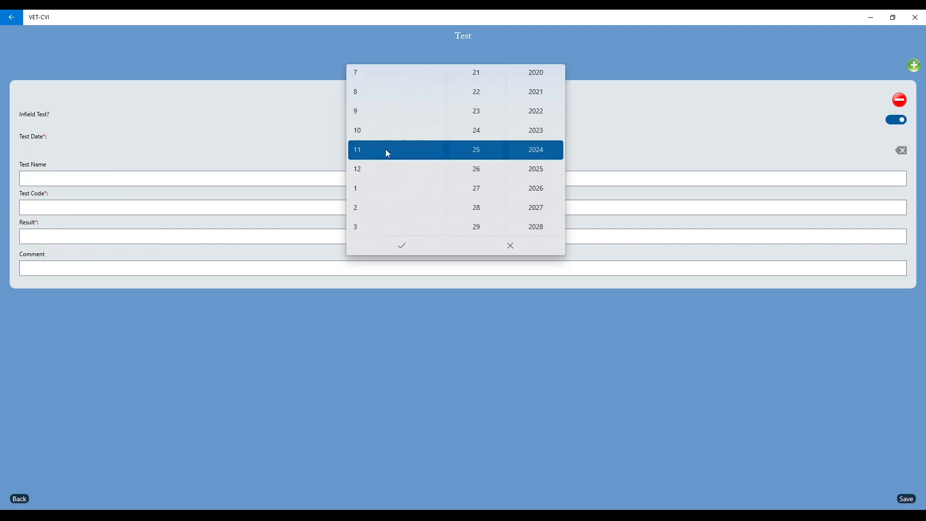
click(399, 244)
Enter Fecal as test name and code, with a Positive result
click(147, 173)
text(Fecal)
click(48, 205)
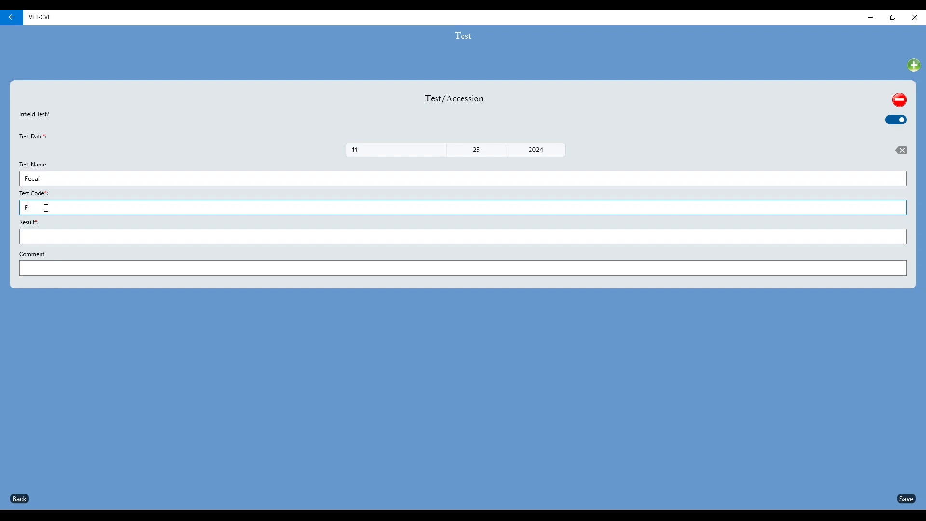
text(Fecal)
click(48, 233)
text(Neg)
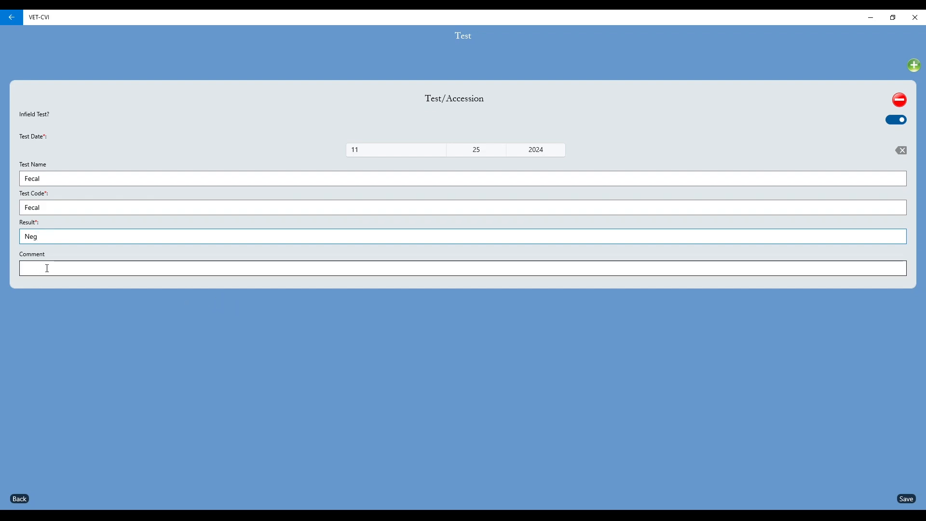
double_click(48, 238)
text(Positve)
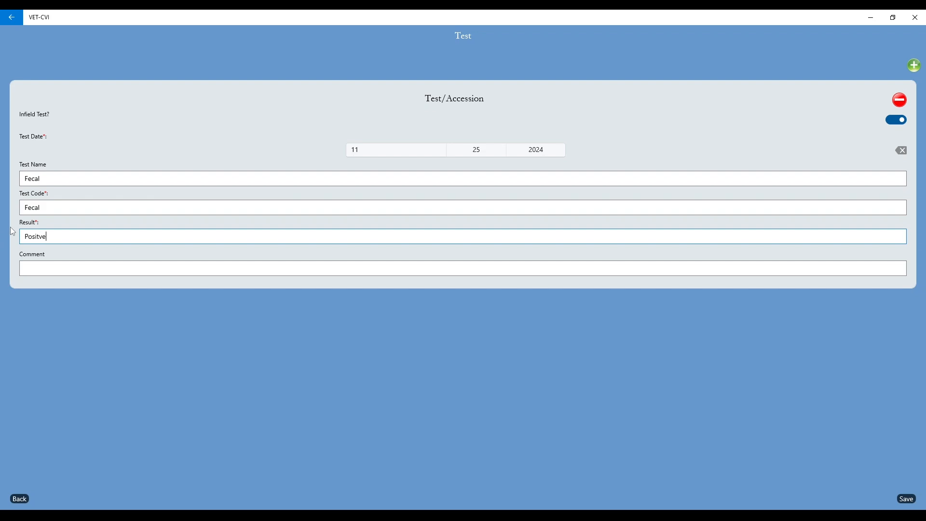
Add the comment 'Roundworms seen' and save the Fecal test for both dogs
click(41, 270)
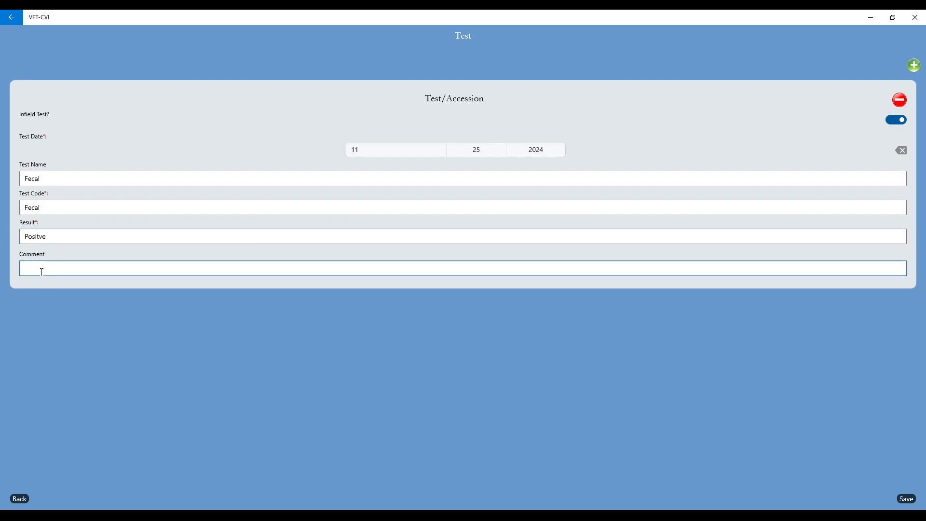
text(Roudworms)
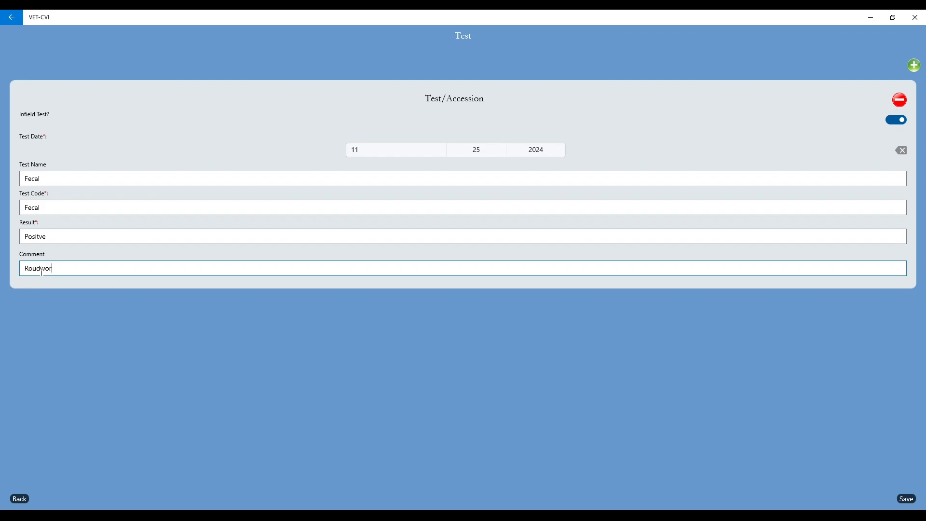
key(BackSpace)
key(BackSpace)
key(BackSpace)
key(BackSpace)
key(BackSpace)
key(BackSpace)
text(ndworms seen)
click(906, 499)
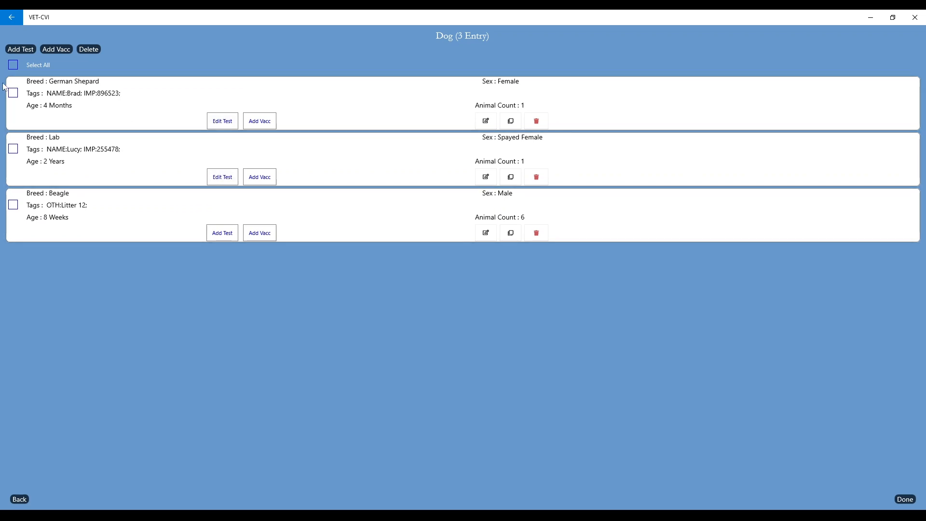
click(13, 149)
click(19, 50)
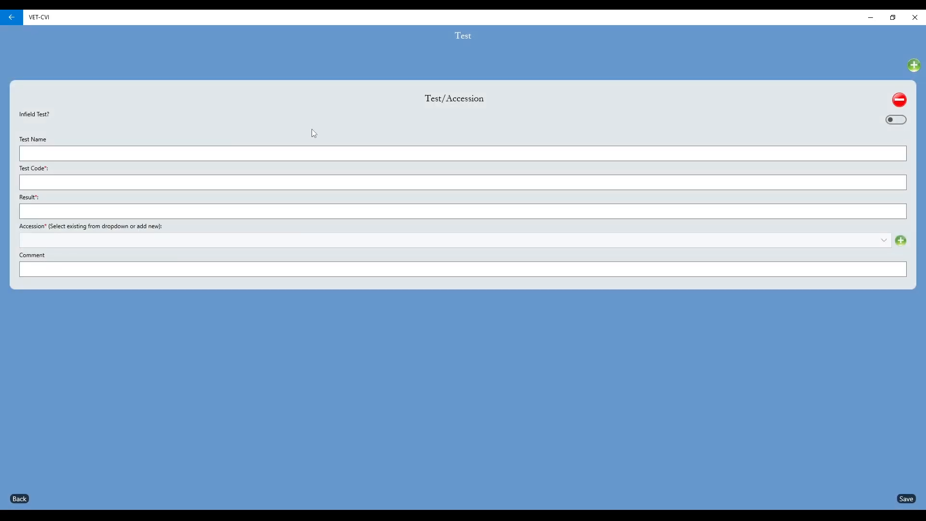
Enter Rabies Titer as test name and code with result Negative; the accession list is empty
click(49, 153)
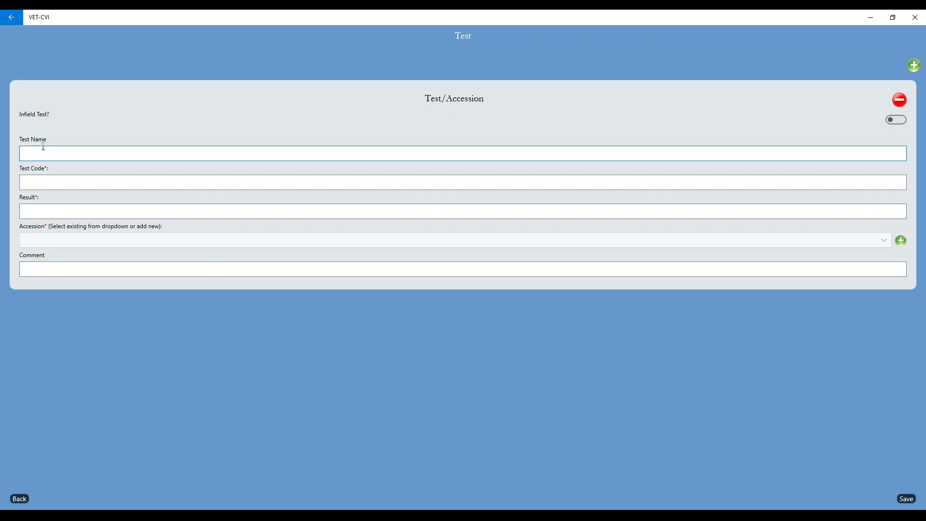
text(Rabies Titer)
key(Tab)
text(Rabies Titer)
click(51, 216)
text(Negative)
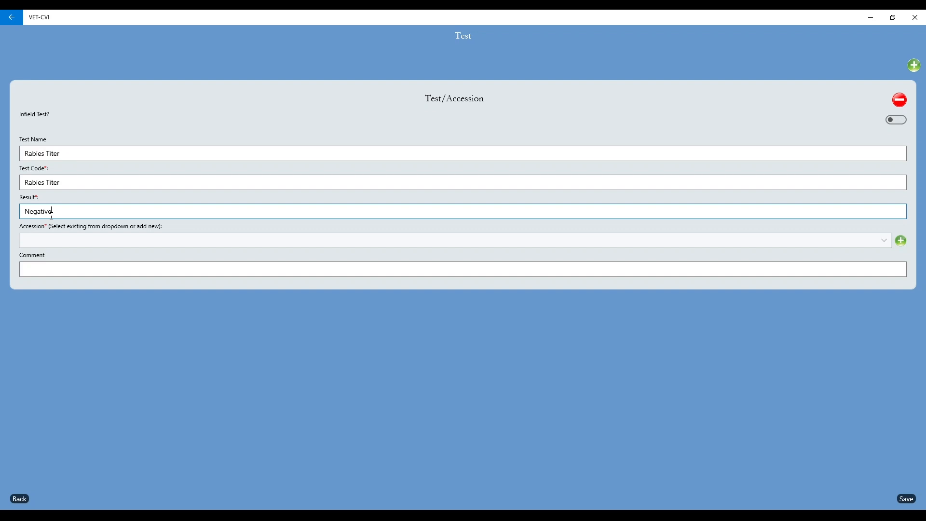
click(46, 242)
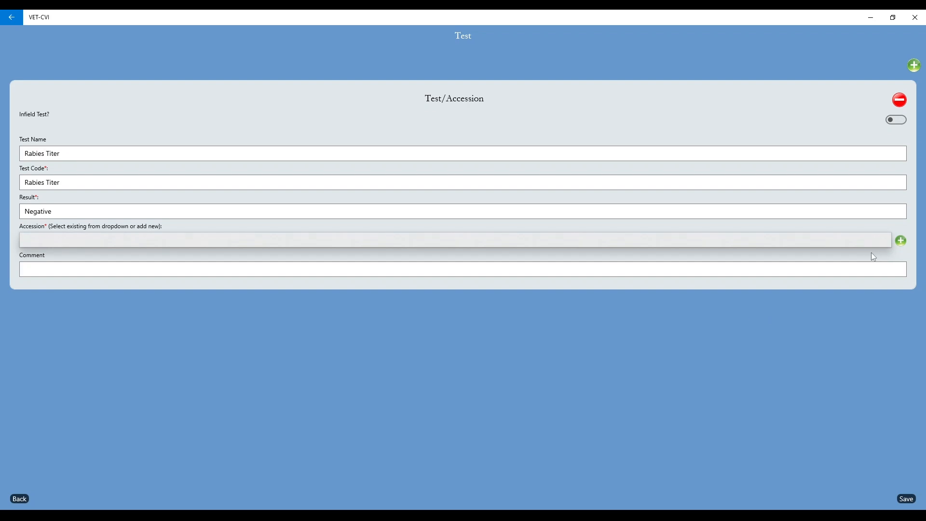
click(902, 241)
Add an accession dated 11/25/2024 with its accession number and lab 'Rurdue ADDL', then save the Rabies Titer test
click(901, 241)
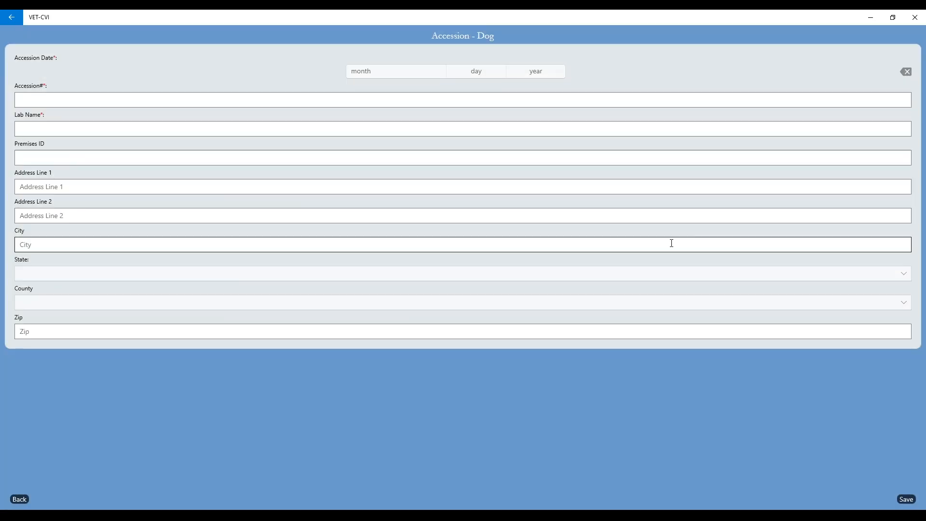
click(403, 73)
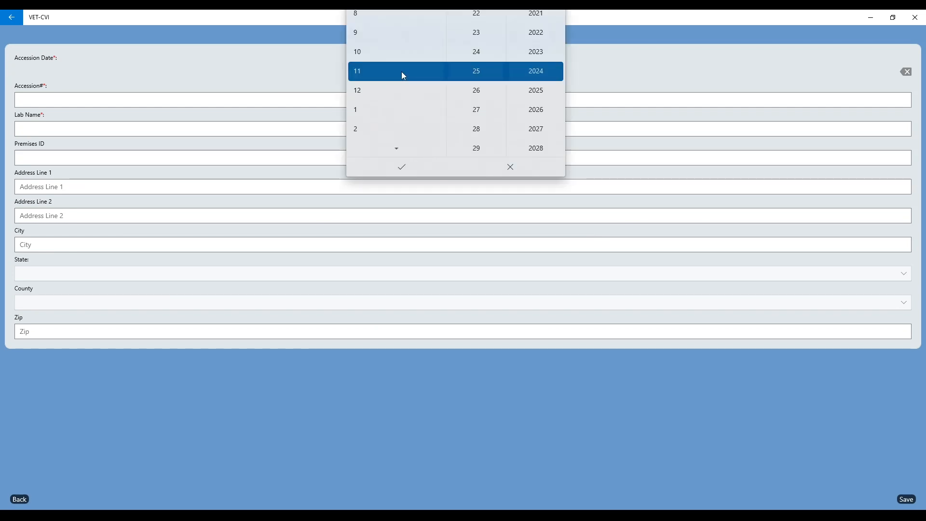
click(400, 169)
click(26, 98)
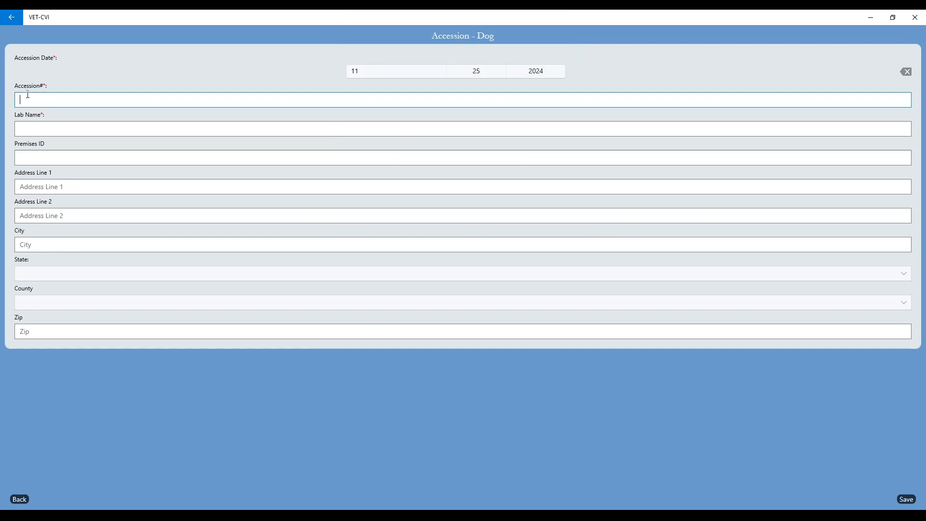
text(24-69854)
click(36, 131)
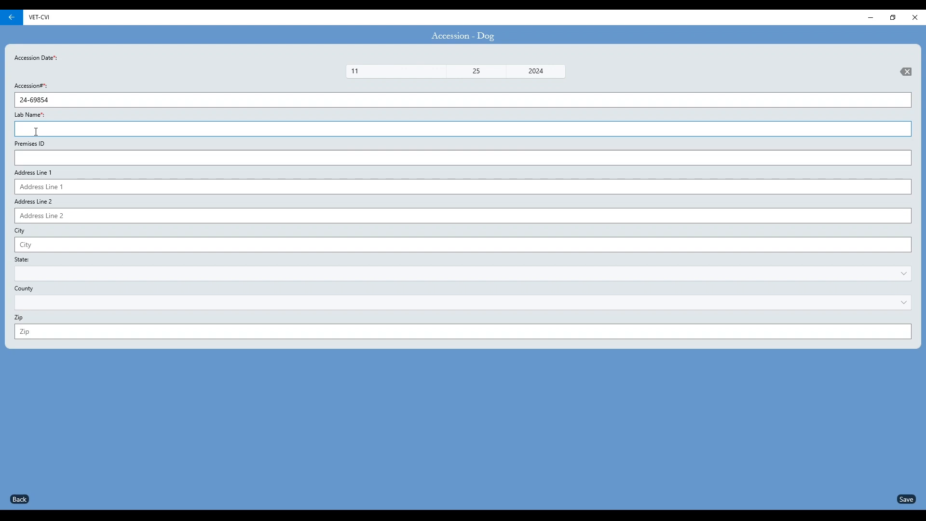
text(R)
text(urdue ADDL)
click(909, 502)
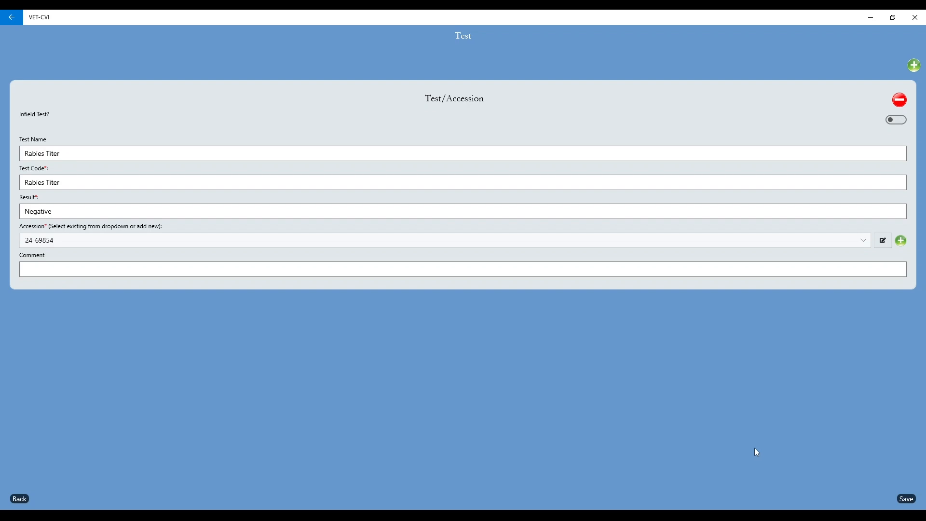
click(910, 501)
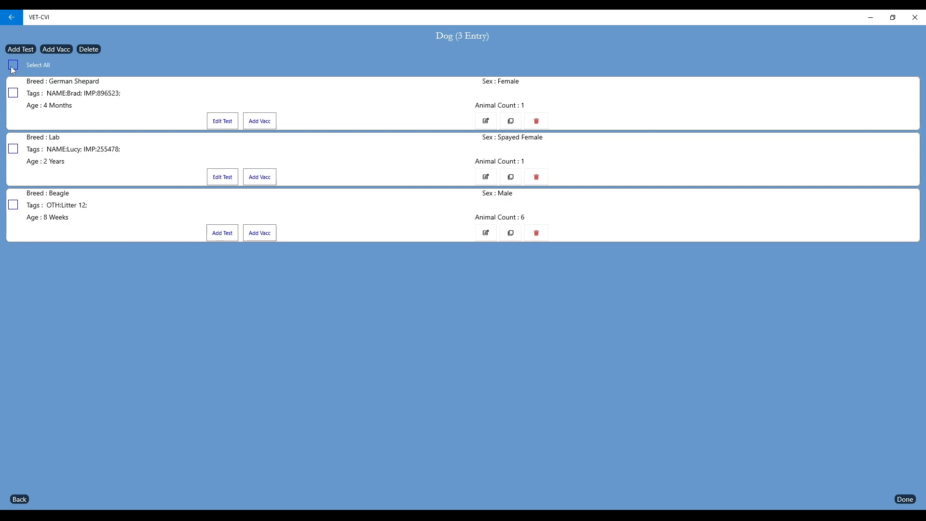
For the German Shepard and Lab, add 'Rabies Vaccine Serial number 123656' dated 11/25/2024
click(13, 93)
click(13, 150)
click(57, 50)
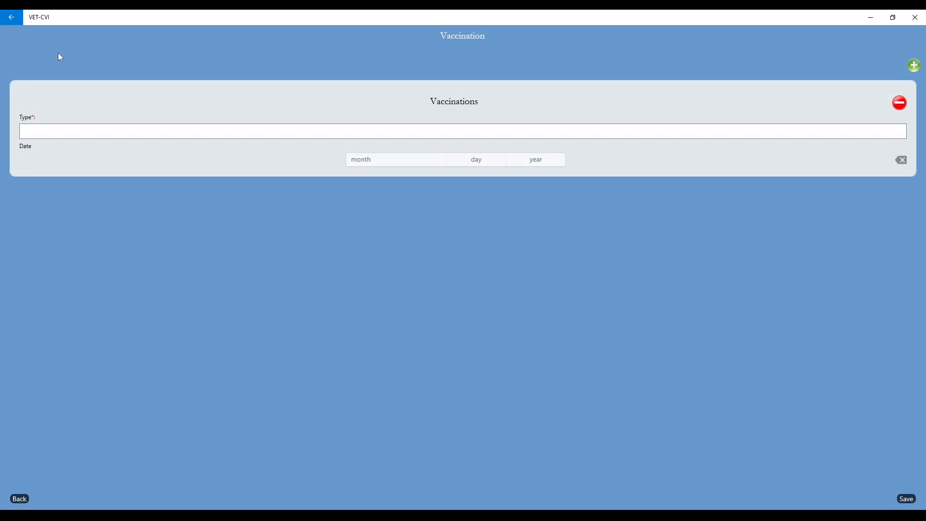
click(49, 132)
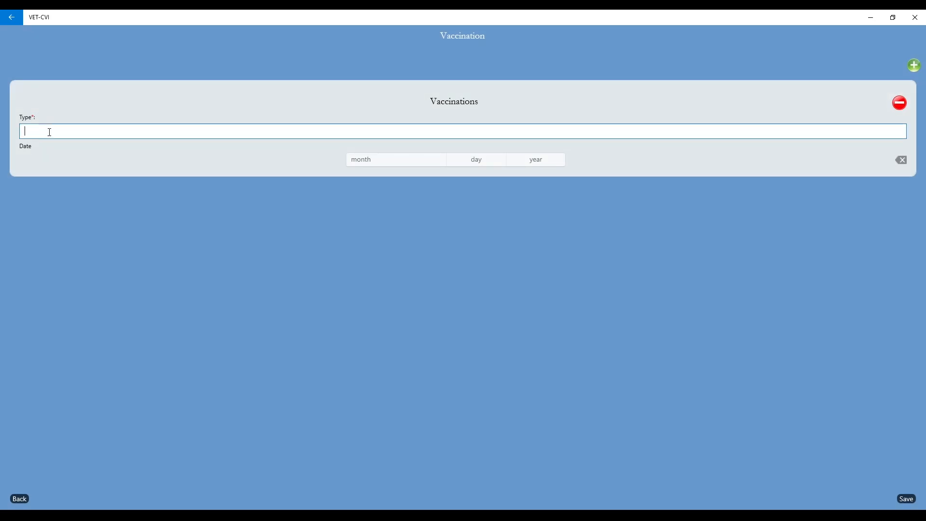
text(Rabies Vaccine Serial number 123656)
click(384, 161)
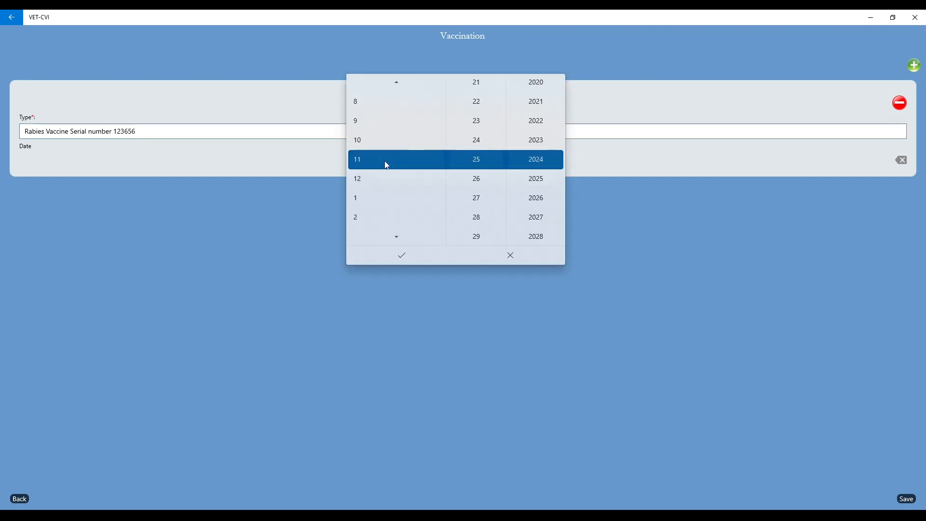
click(409, 257)
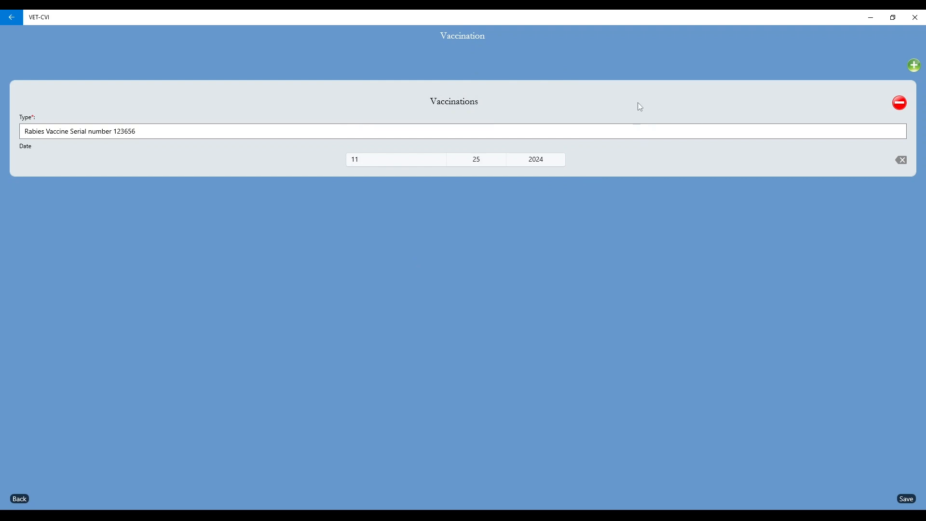
Add a second vaccination, Distemper, dated 11/25/2024, and save the vaccinations
click(916, 66)
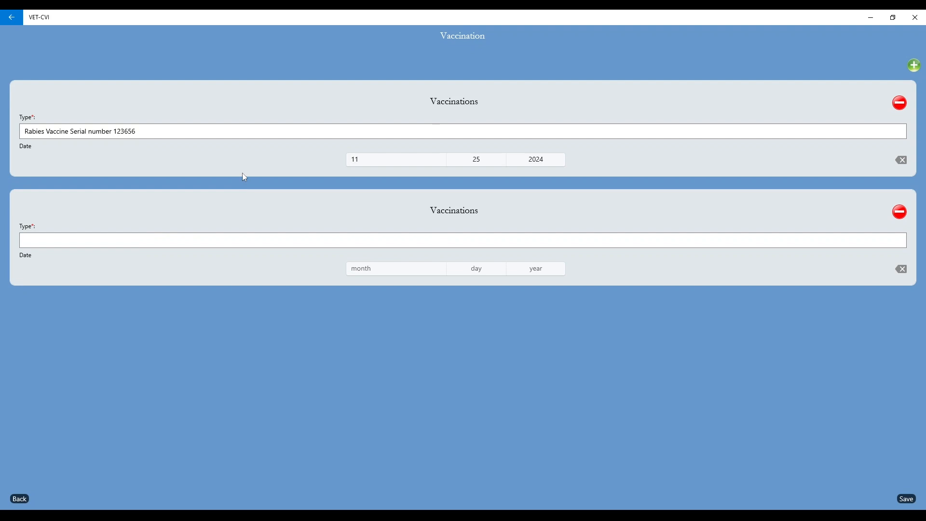
click(130, 238)
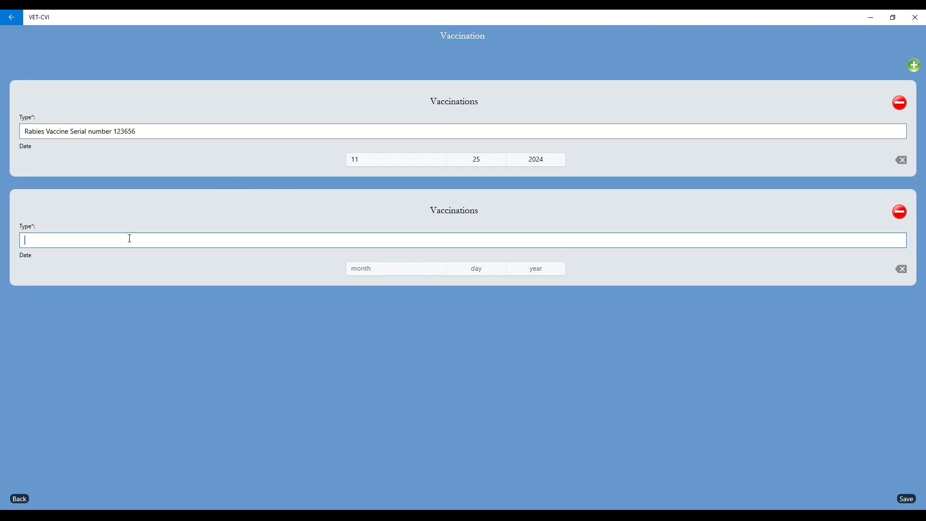
text(Distemper)
click(368, 269)
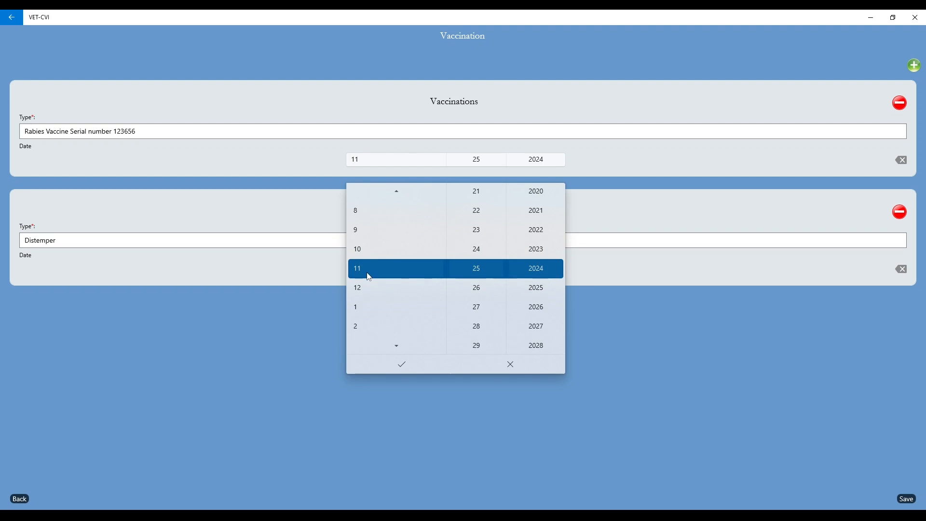
click(413, 369)
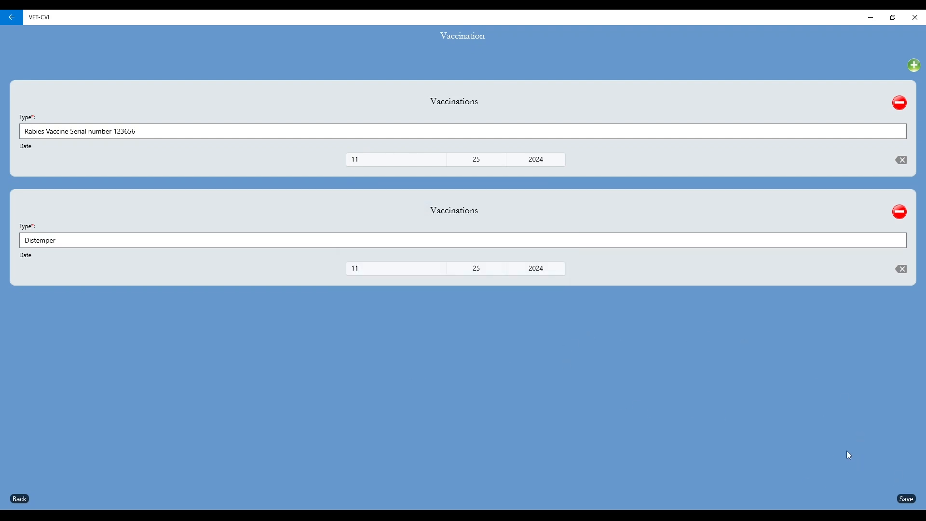
click(907, 500)
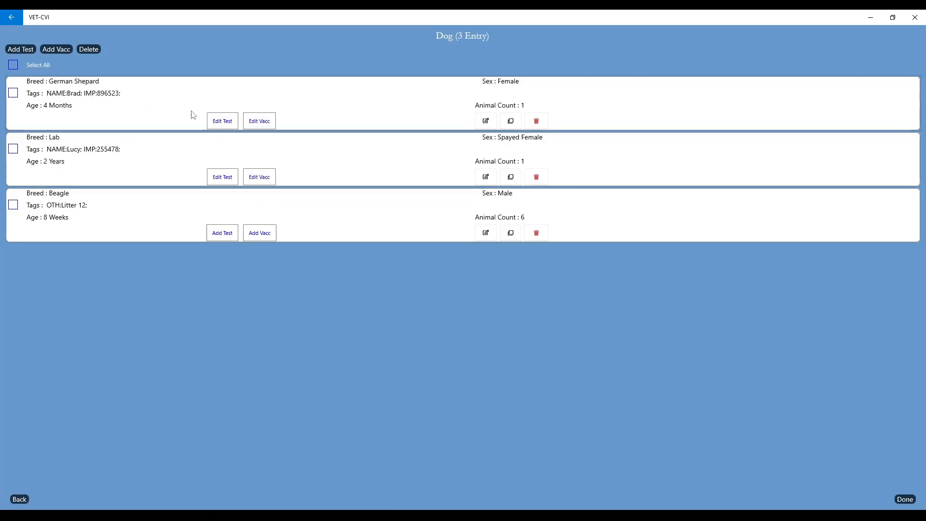
Delete the Distemper vaccination from the Lab's record, save, and finish the Dog list
click(268, 180)
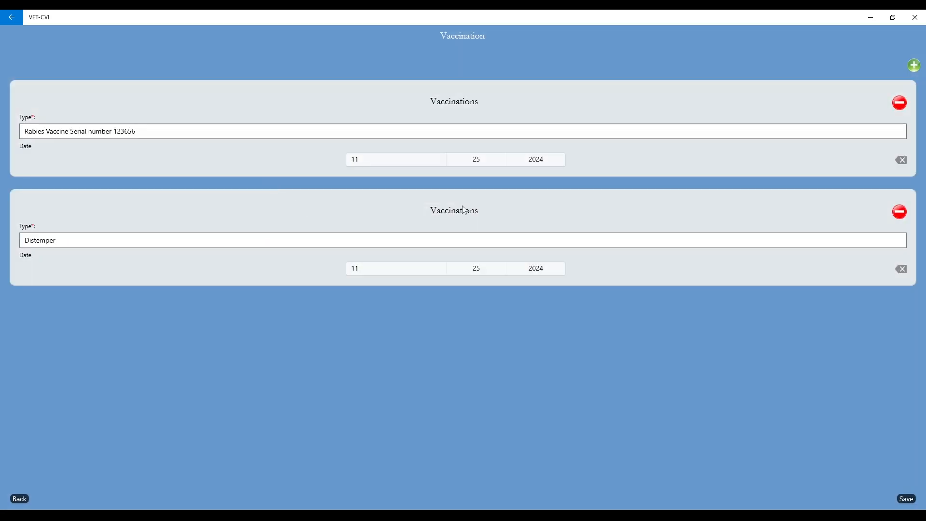
click(901, 213)
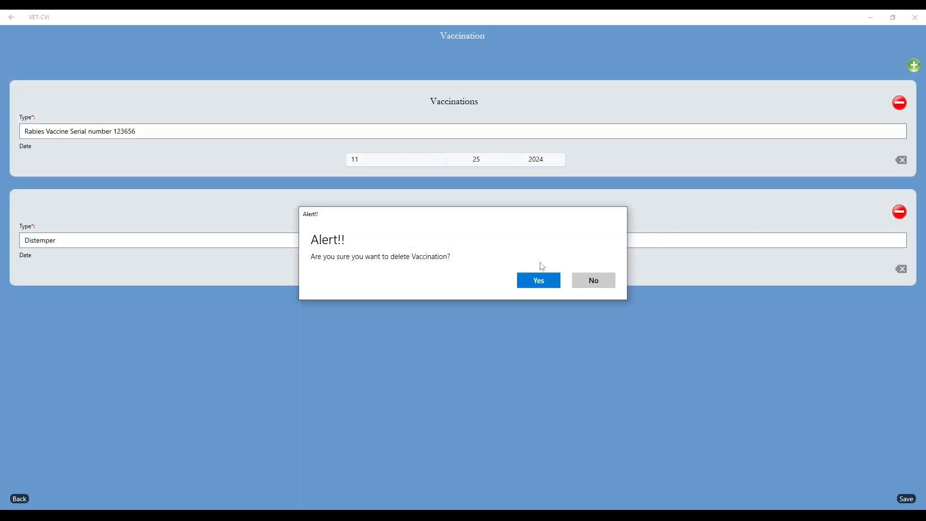
click(533, 284)
click(907, 498)
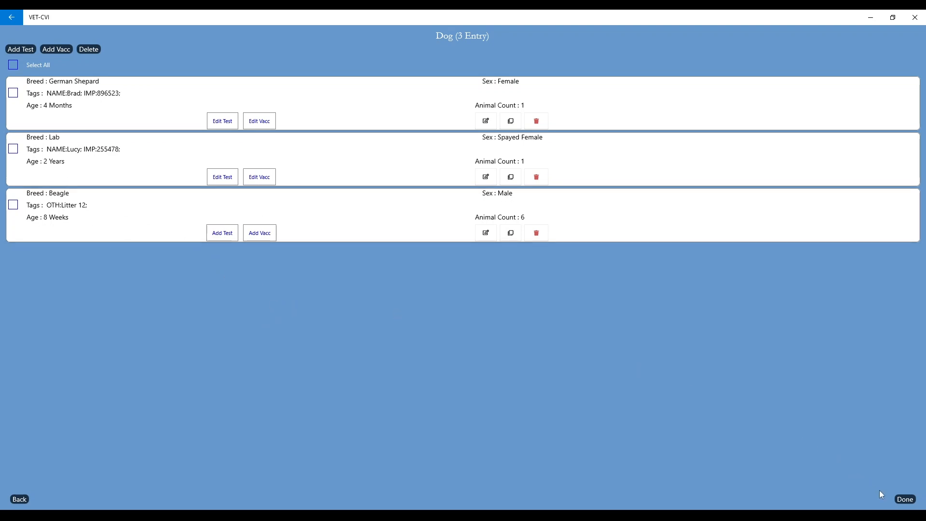
click(902, 500)
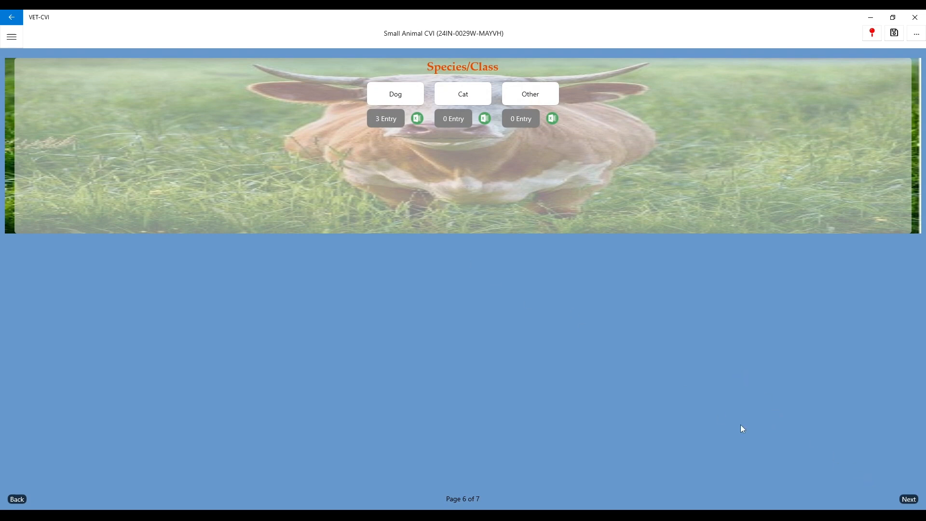
Go to the Review CVI page and scroll through destination, consignee, transportation, health and dog sections
click(909, 500)
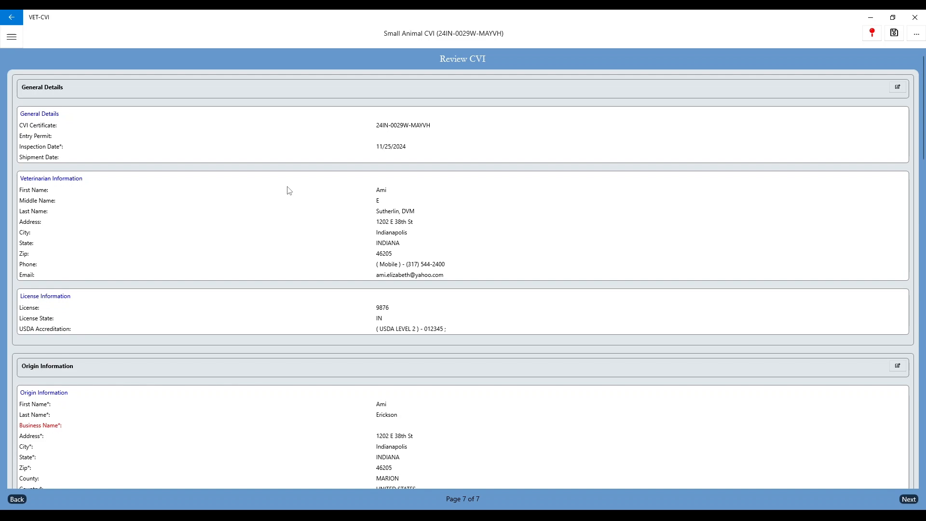
scroll(288, 195, down, 7)
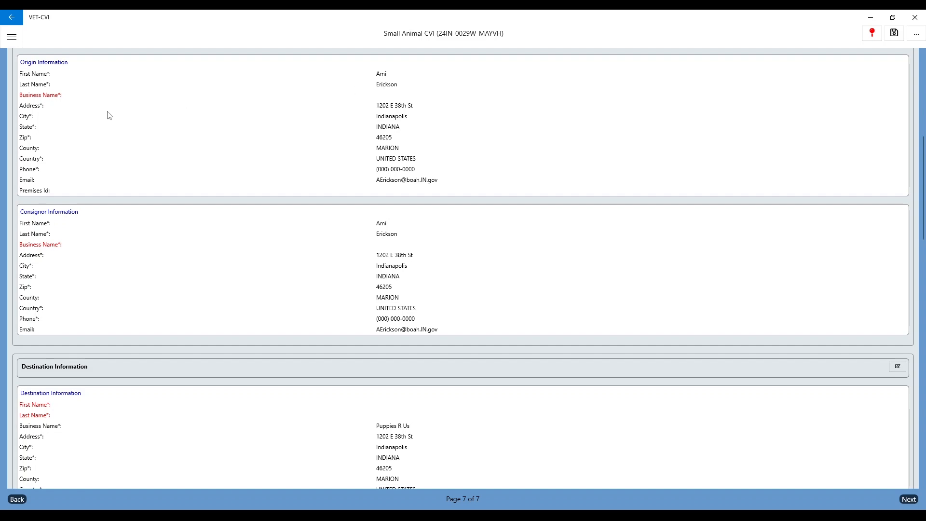
scroll(51, 110, down, 1)
scroll(51, 110, down, 5)
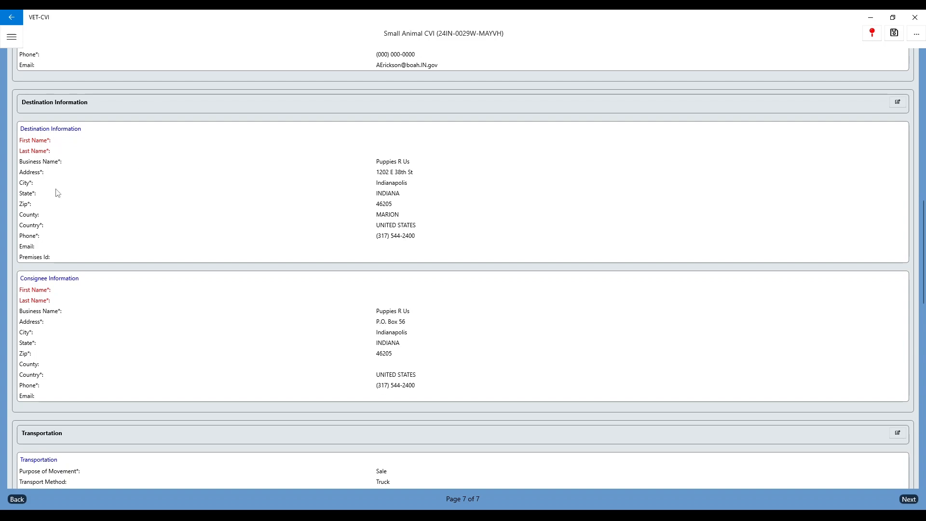
scroll(55, 188, down, 5)
scroll(57, 193, down, 3)
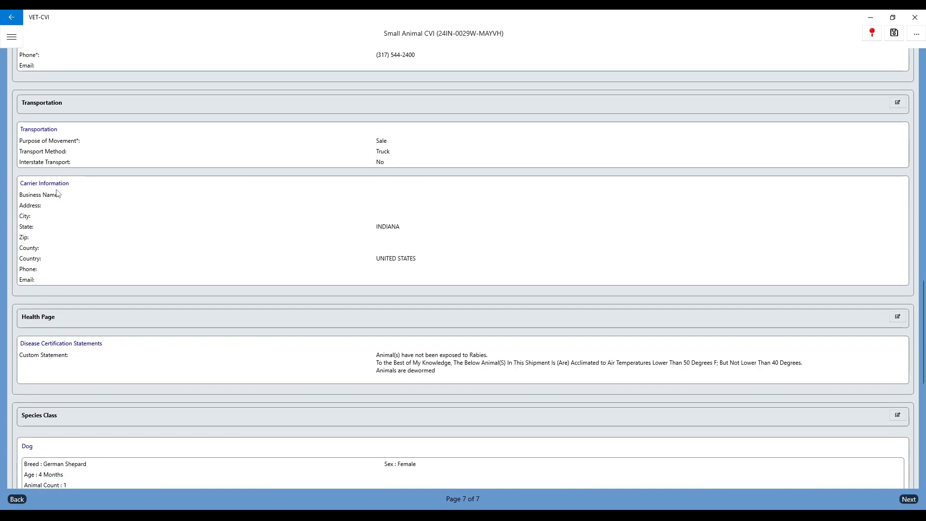
scroll(56, 195, down, 2)
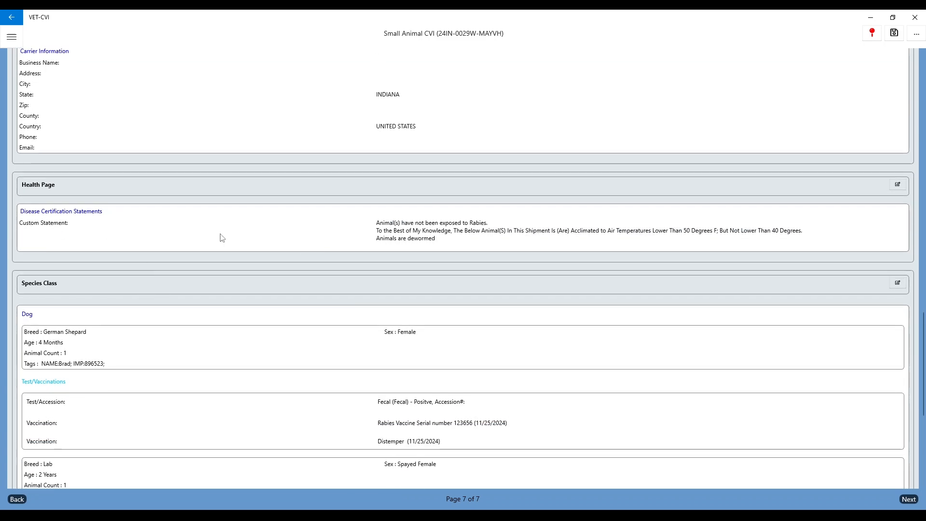
scroll(412, 246, up, 6)
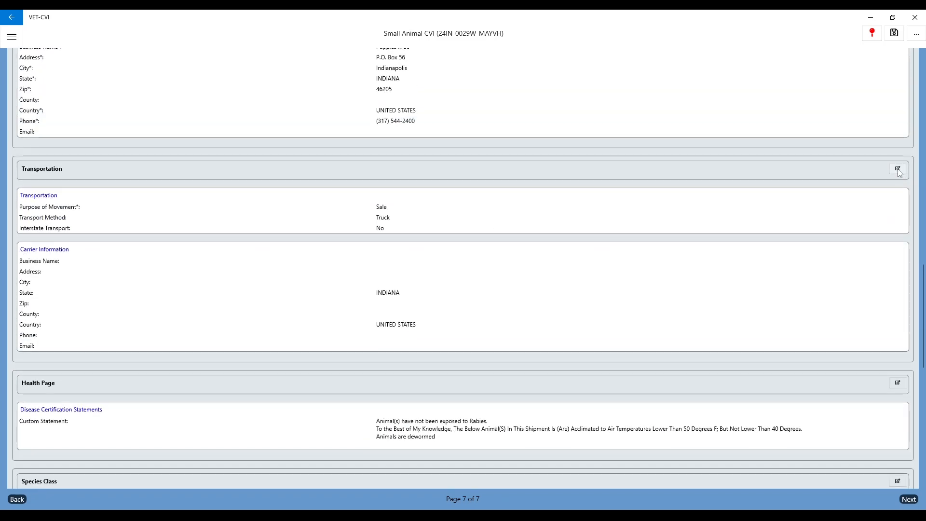
Change the Transportation purpose of movement from Sale to Companion Animal
click(898, 169)
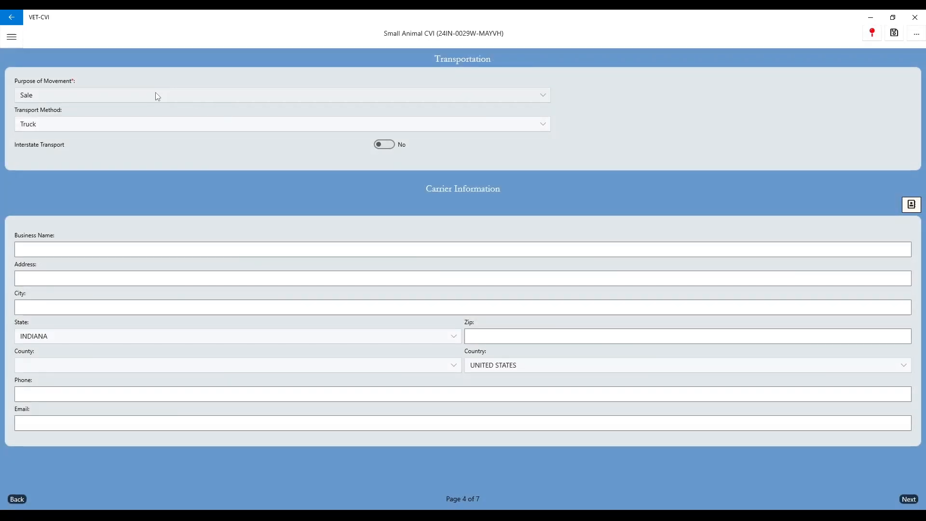
click(143, 97)
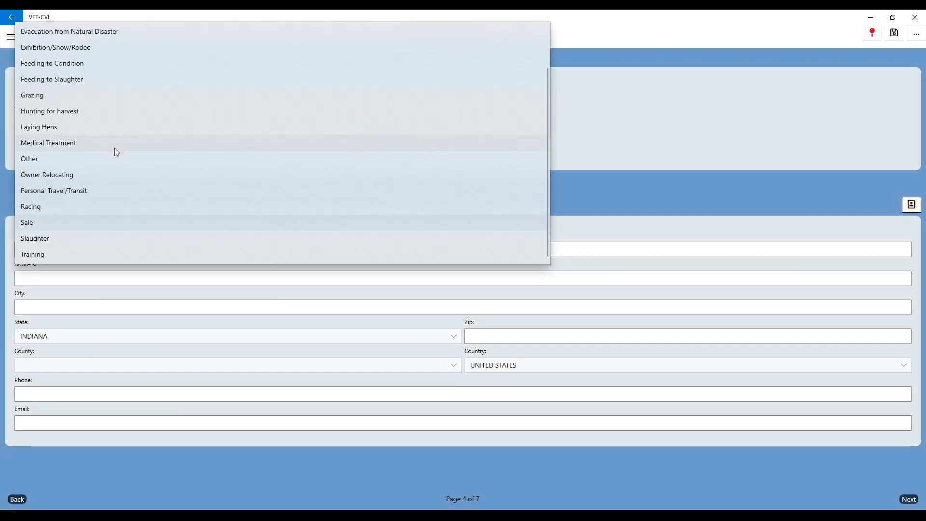
scroll(94, 185, up, 1)
click(51, 48)
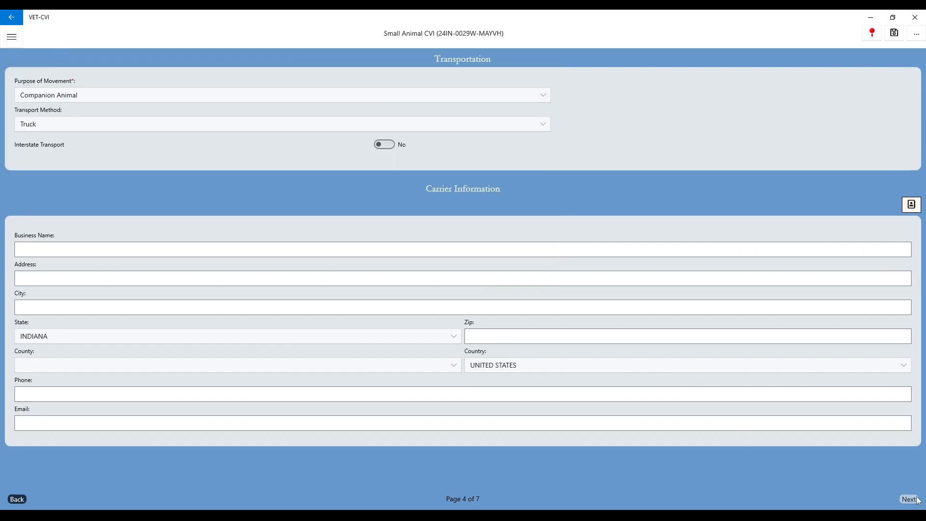
Return to the Review CVI page and continue to Veterinary Certification
click(917, 37)
scroll(453, 283, down, 3)
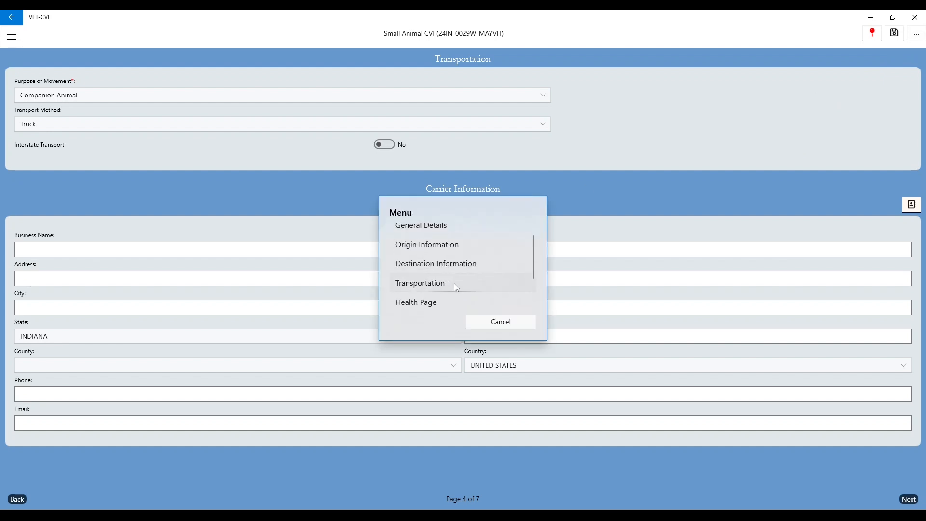
click(423, 301)
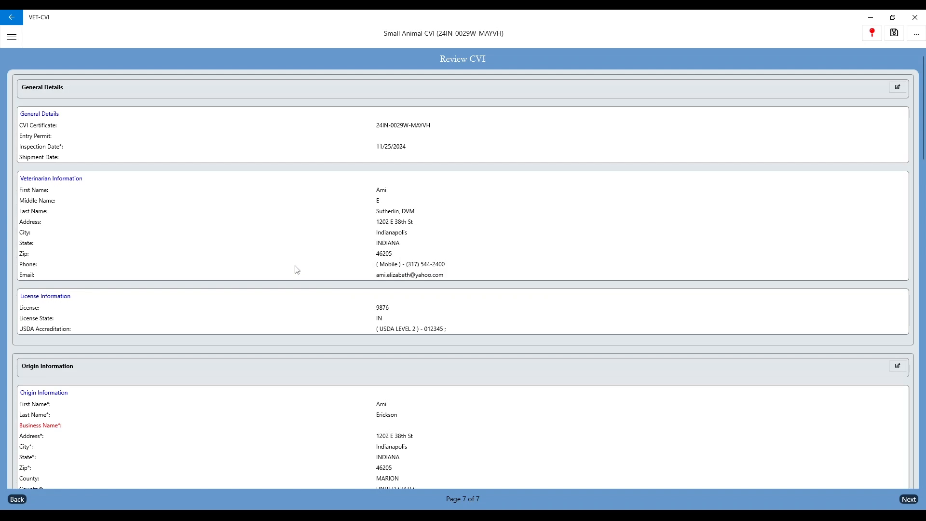
scroll(295, 270, down, 3)
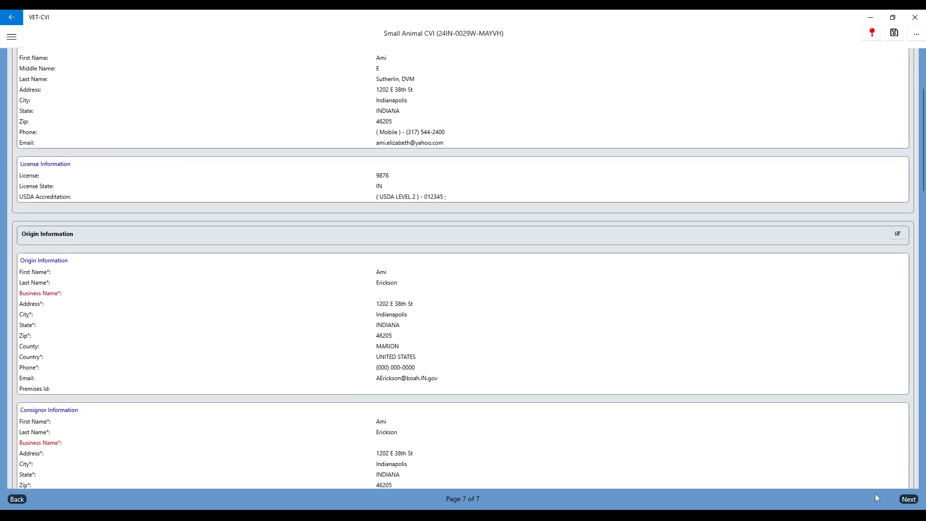
click(908, 500)
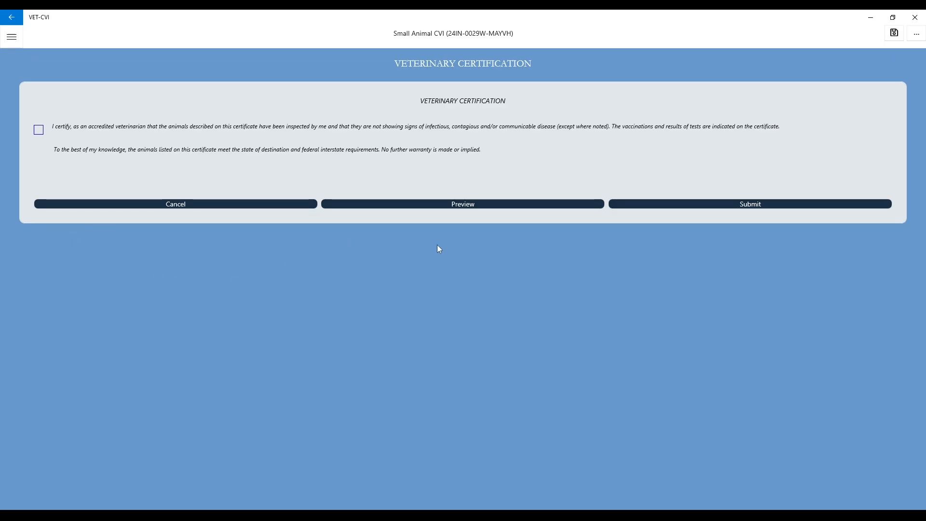
Generate the draft certificate PDF with Preview
click(457, 208)
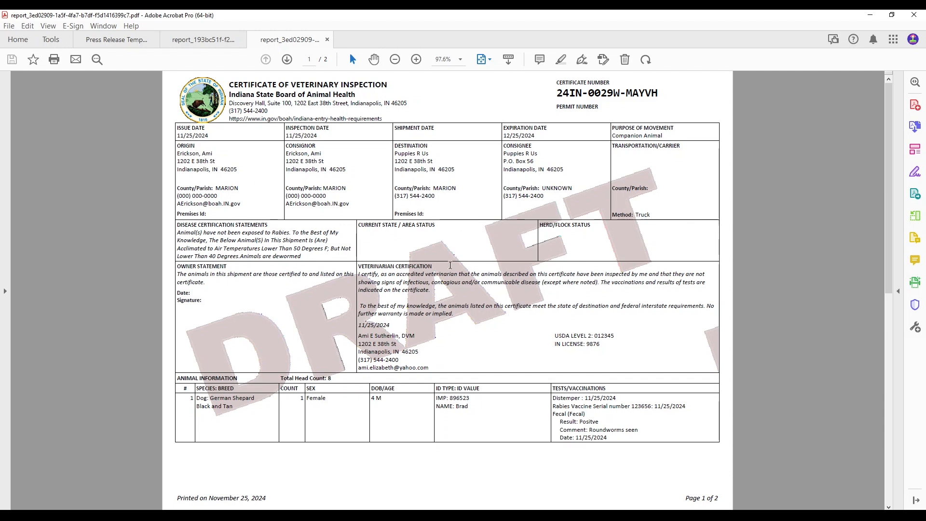
scroll(414, 327, down, 3)
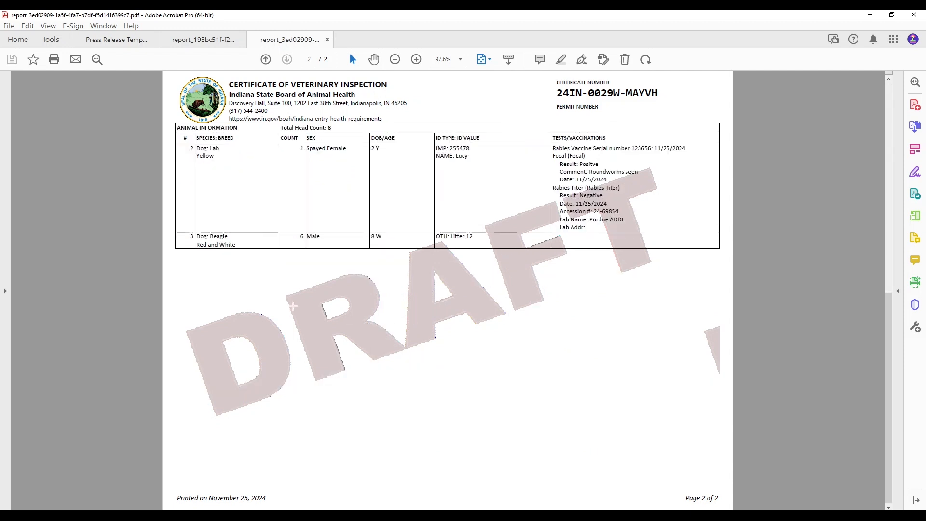
scroll(292, 305, up, 3)
Tick the veterinarian certification box, submit the CVI, and acknowledge the successful submission
click(871, 15)
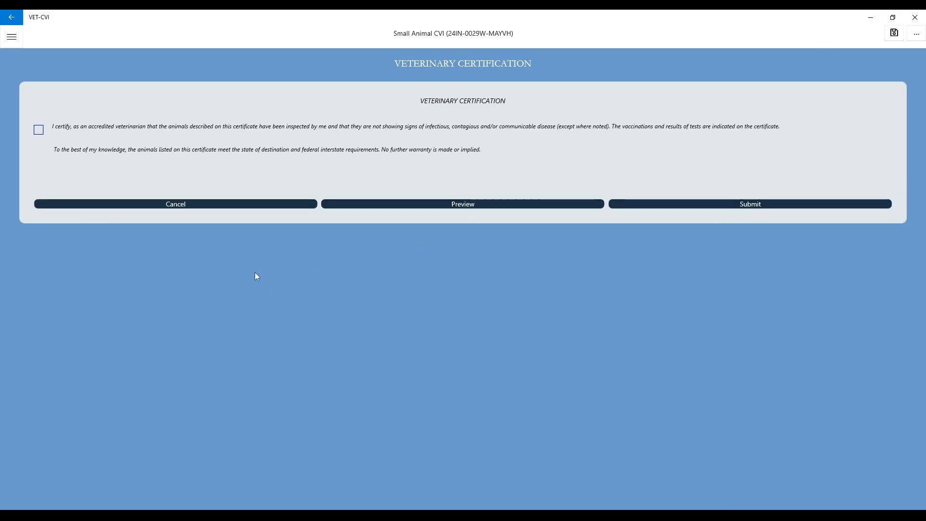
click(40, 133)
click(713, 204)
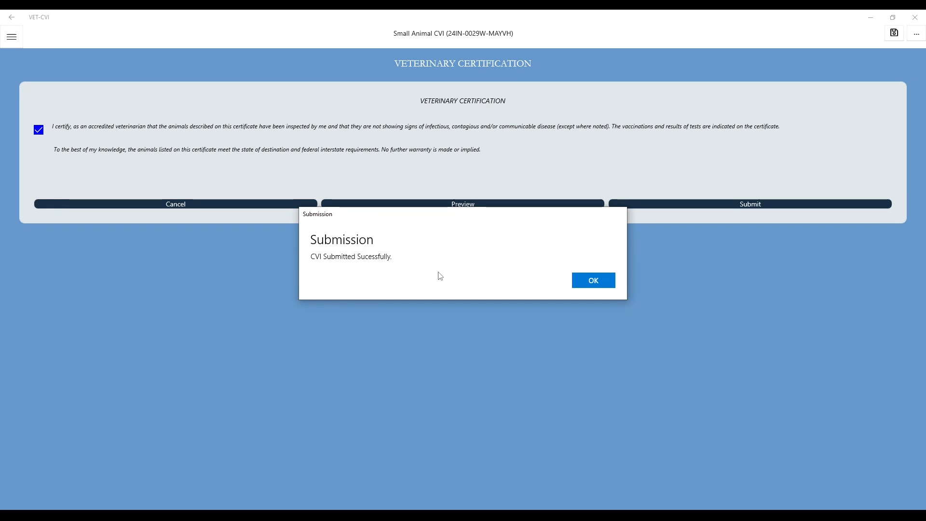
click(601, 287)
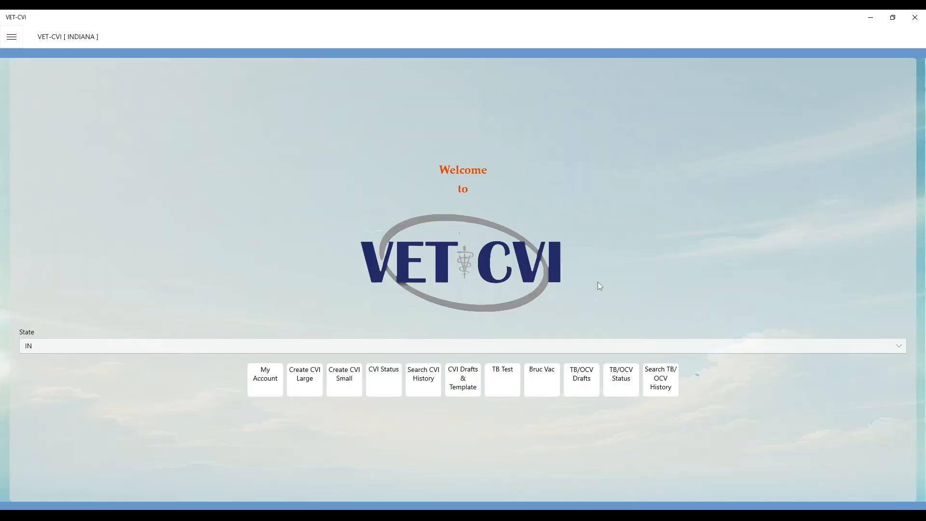